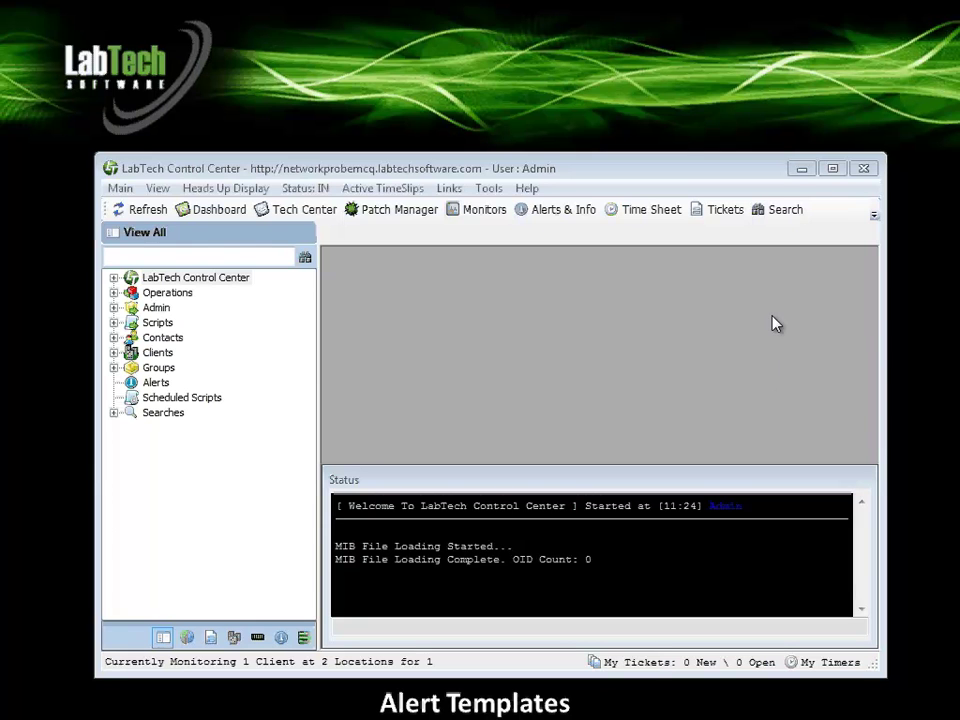
# Step: Show the System Dashboard's Management > Alert Templates list and view the Default and High Priority templates
pyautogui.click(220, 212)
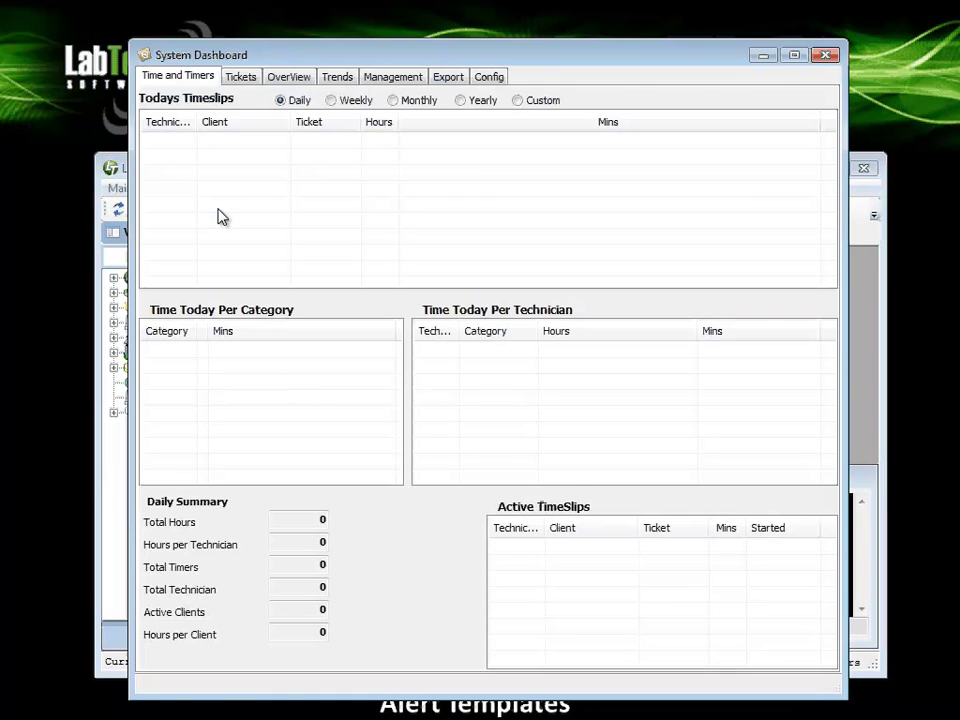
pyautogui.click(405, 79)
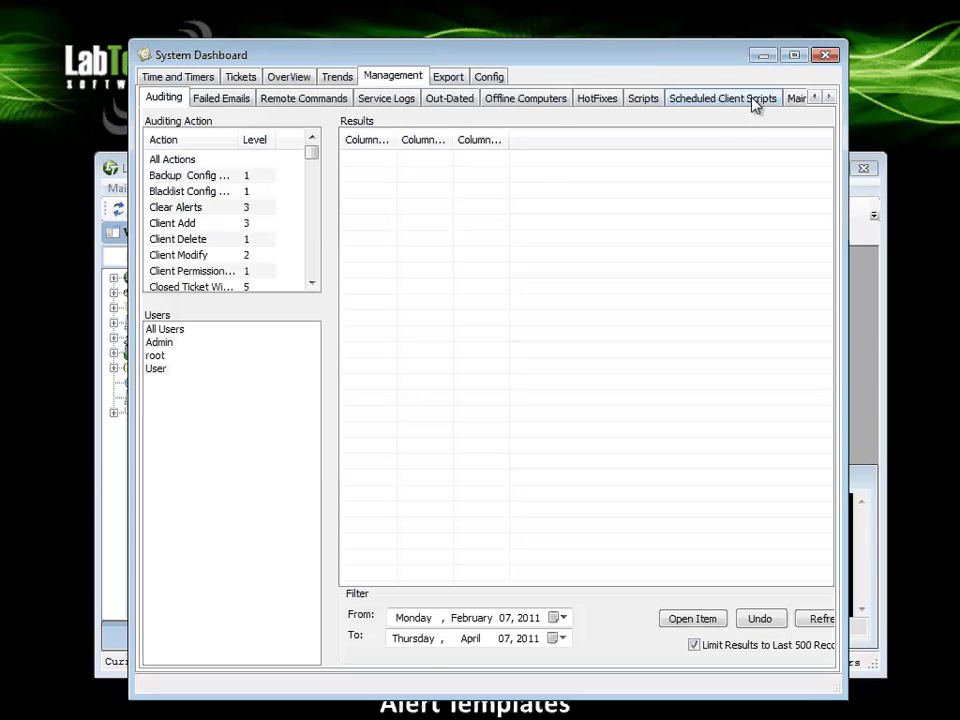
pyautogui.click(830, 98)
pyautogui.click(831, 98)
pyautogui.click(831, 98)
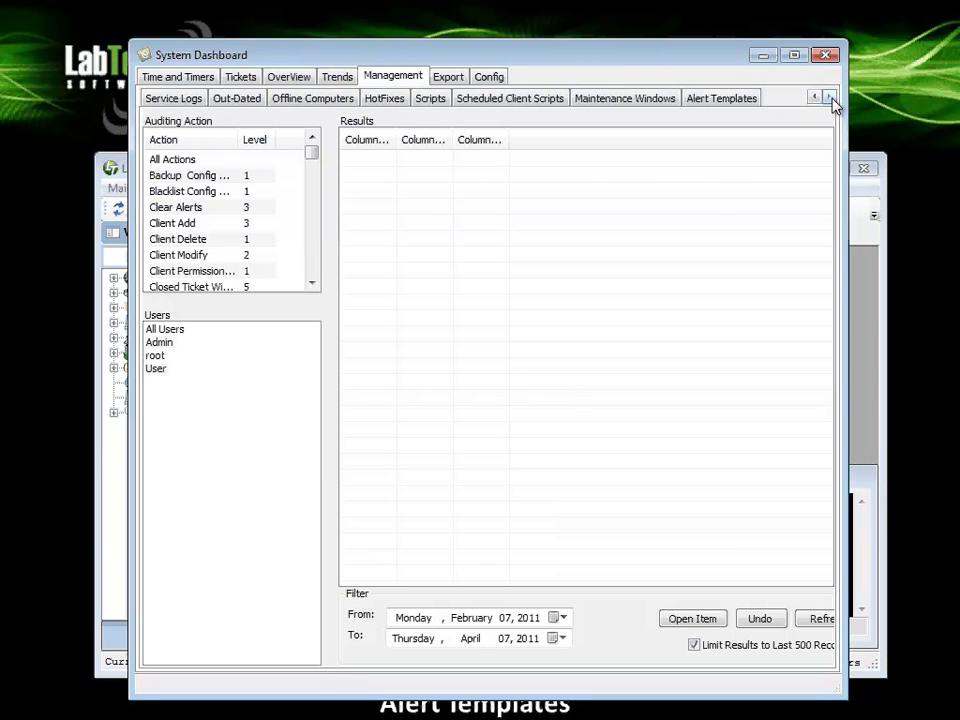
pyautogui.click(717, 100)
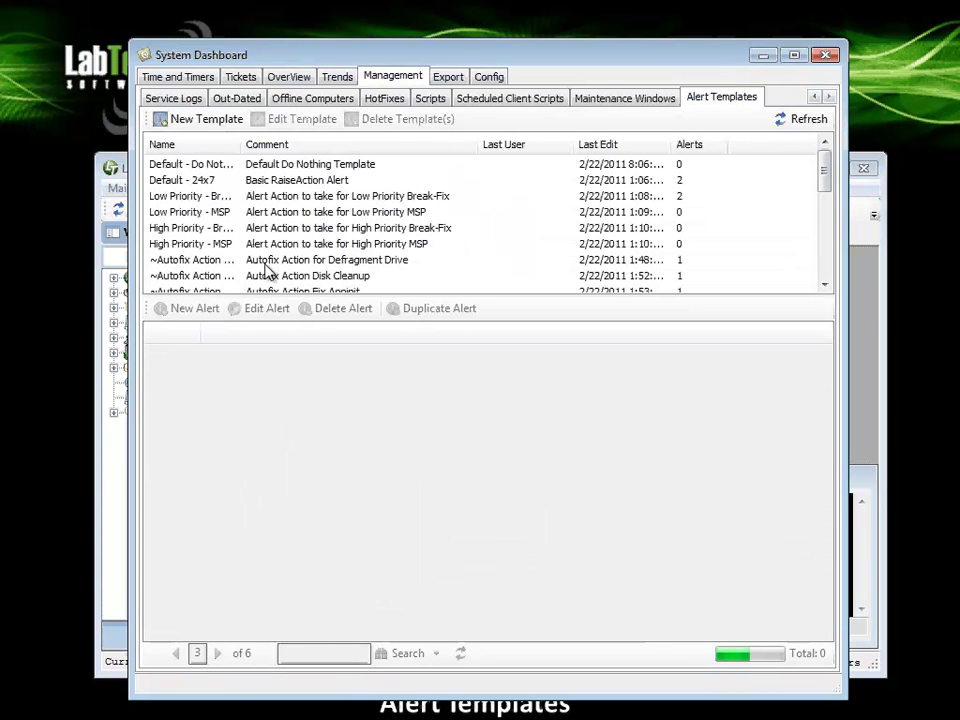
pyautogui.click(213, 166)
pyautogui.click(216, 228)
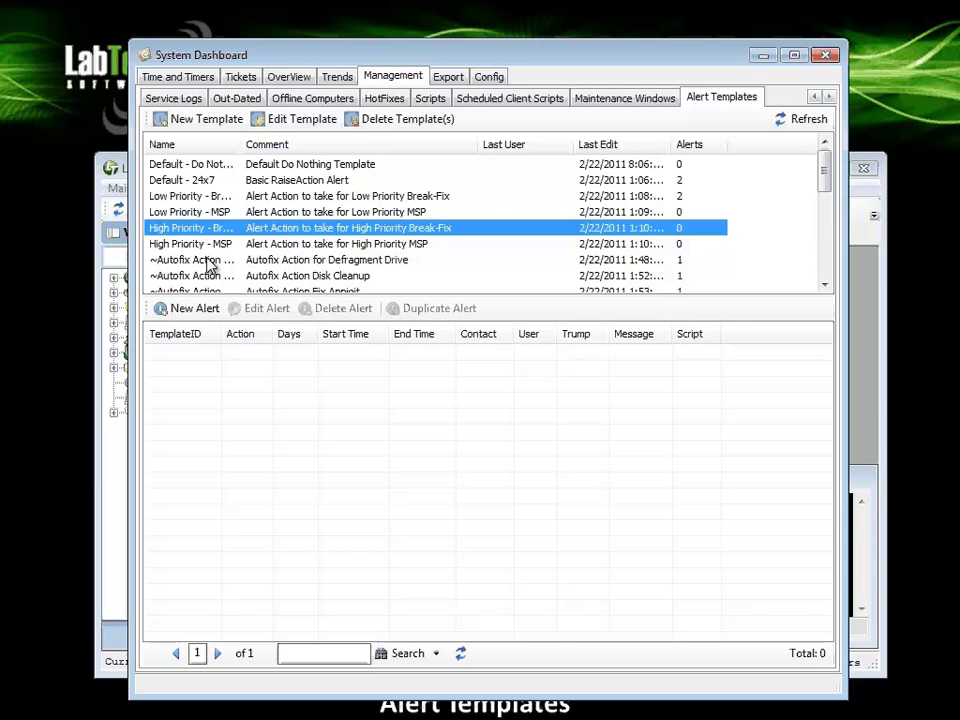
# Step: Create 'Test Template' with comment 'This is an example', save it, and select it
pyautogui.click(183, 124)
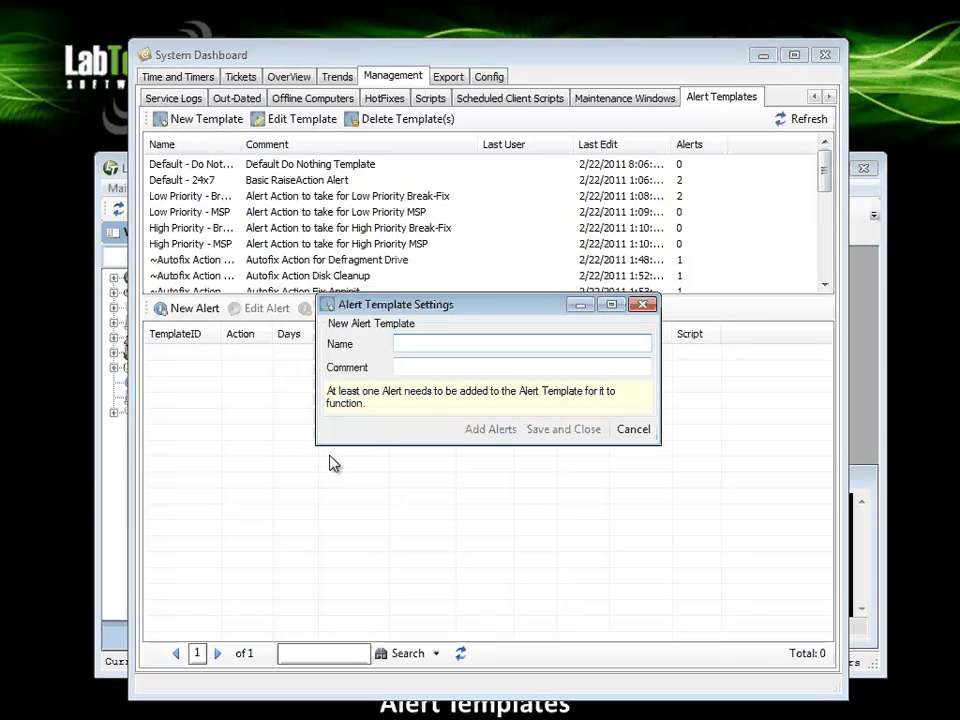
pyautogui.write('Test Template')
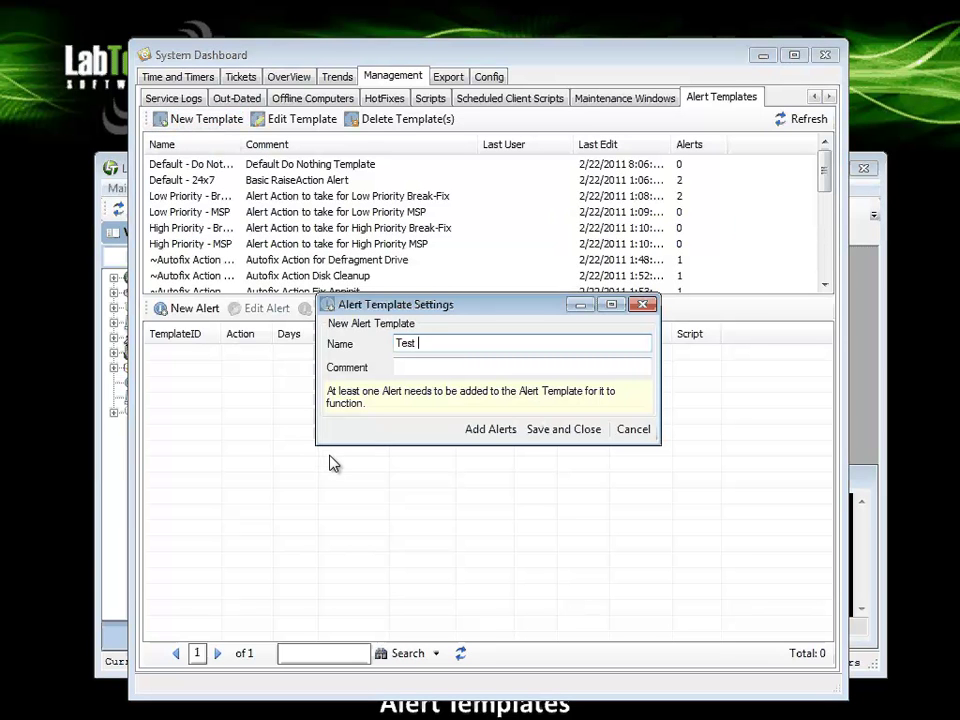
pyautogui.press('Tab')
pyautogui.write('Thsi')
pyautogui.press('BackSpace')
pyautogui.press('BackSpace')
pyautogui.press('BackSpace')
pyautogui.write('is is an E')
pyautogui.press('BackSpace')
pyautogui.write('example')
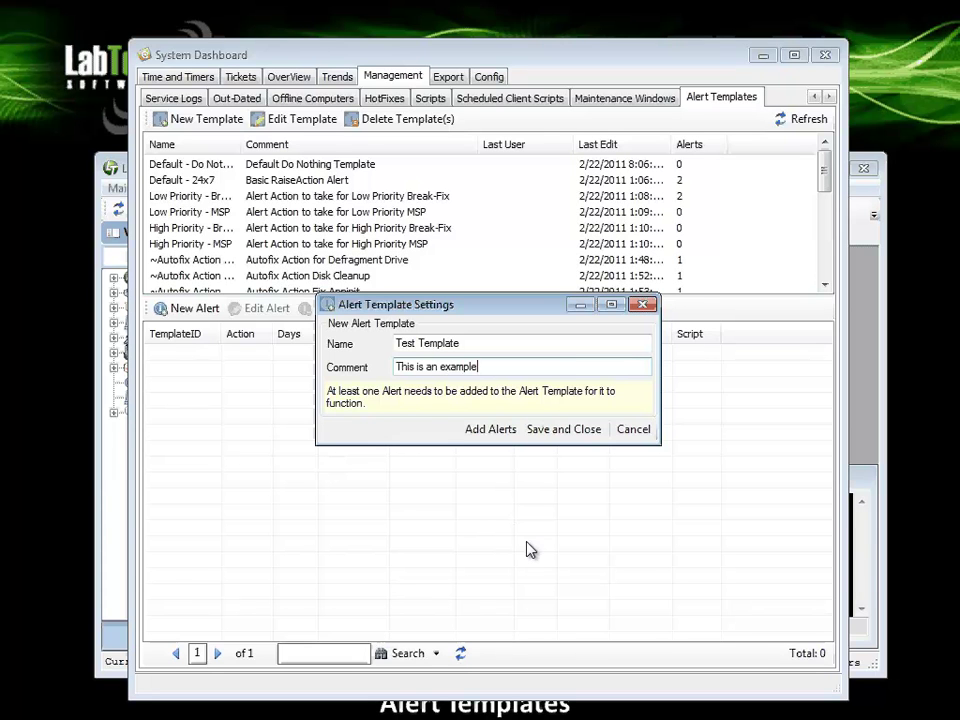
pyautogui.click(555, 437)
pyautogui.moveTo(824, 172); pyautogui.dragTo(846, 268)
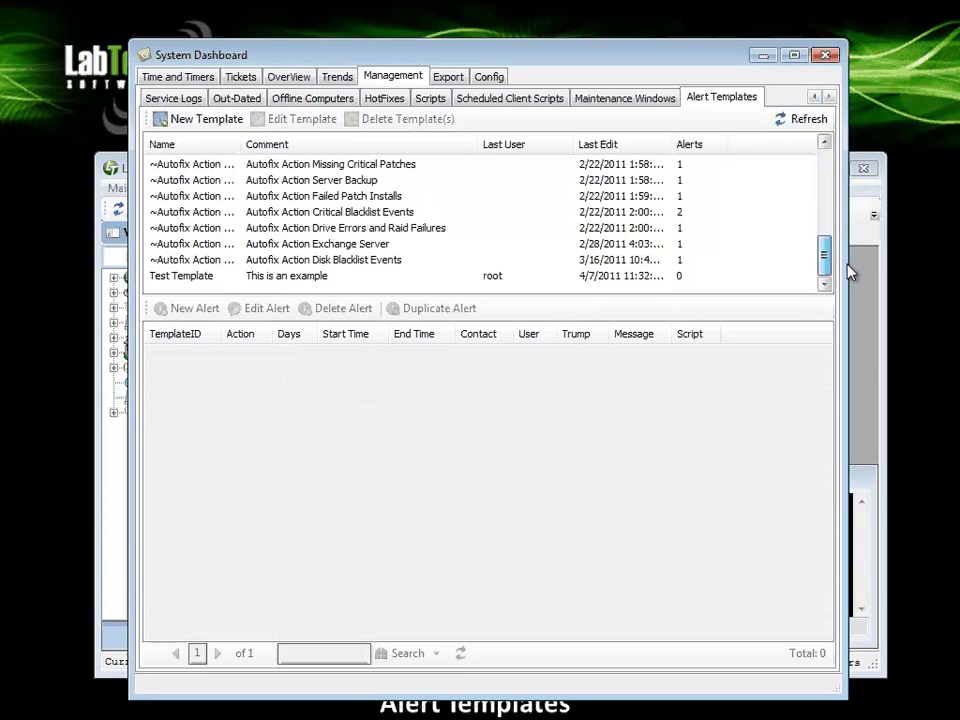
pyautogui.click(167, 285)
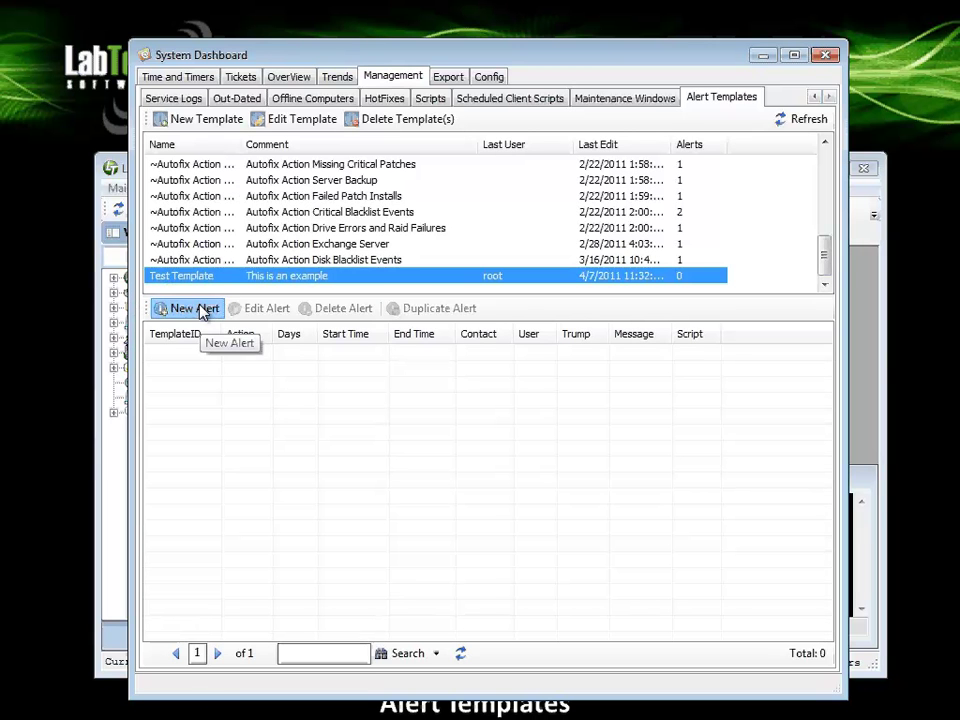
# Step: Add a RaiseAlert alert sent to the user Admin to Test Template
pyautogui.click(201, 309)
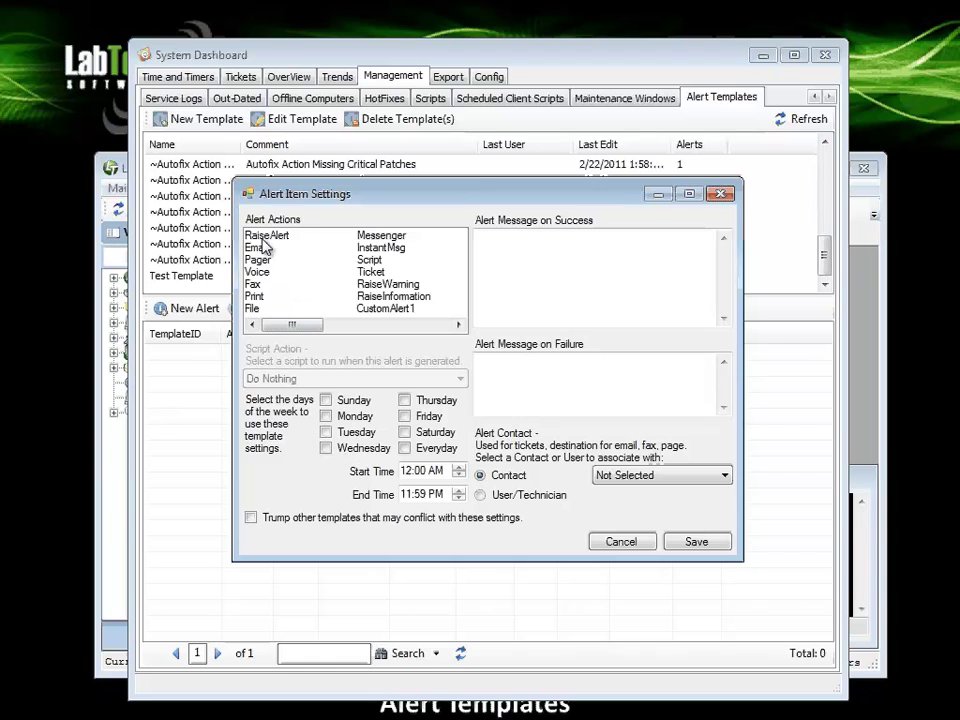
pyautogui.click(264, 238)
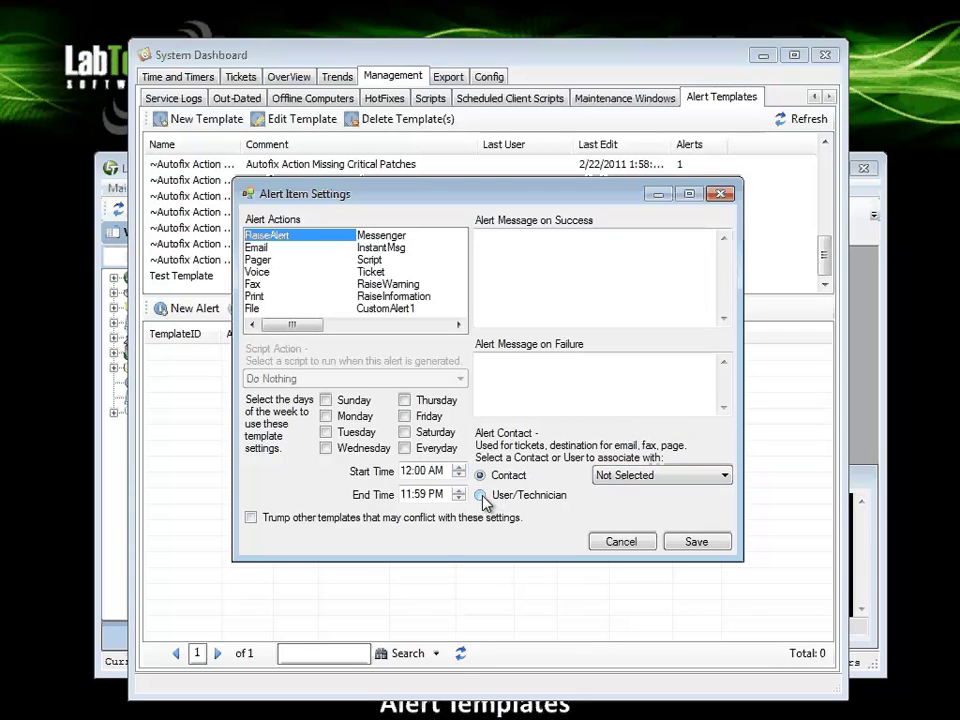
pyautogui.click(481, 495)
pyautogui.click(698, 478)
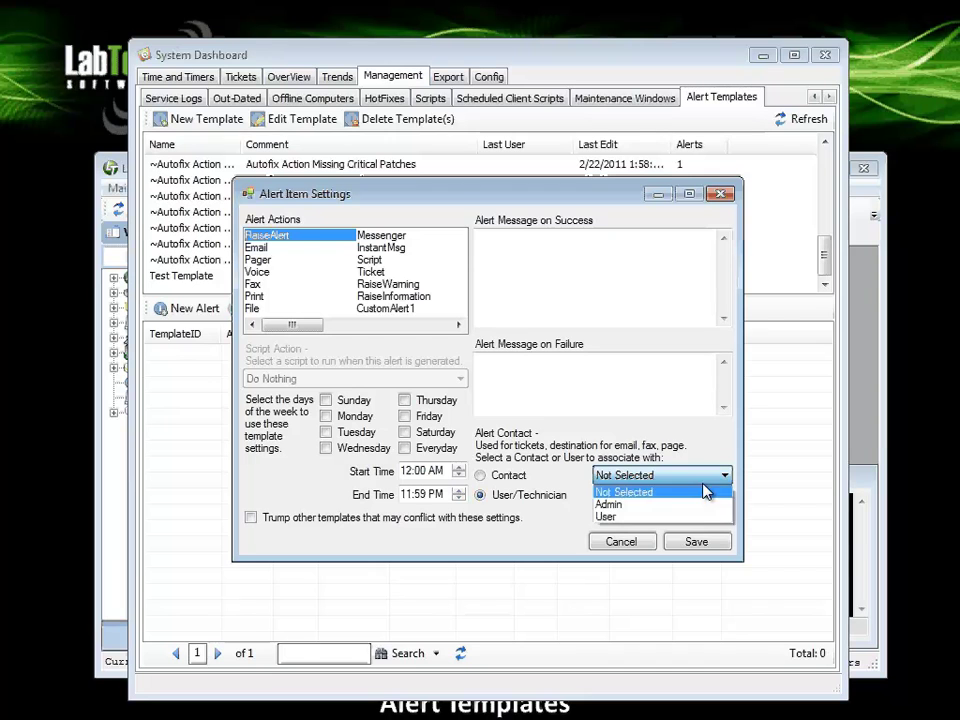
pyautogui.click(614, 506)
pyautogui.click(697, 542)
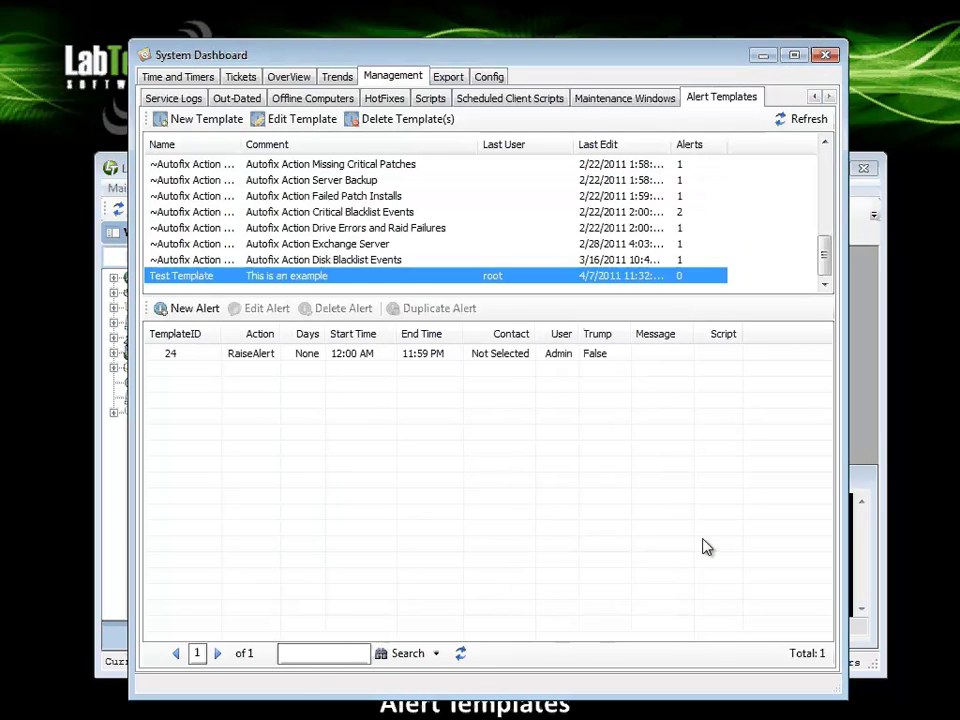
# Step: Start a new Ticket alert on Test Template running Monday through Friday
pyautogui.click(193, 310)
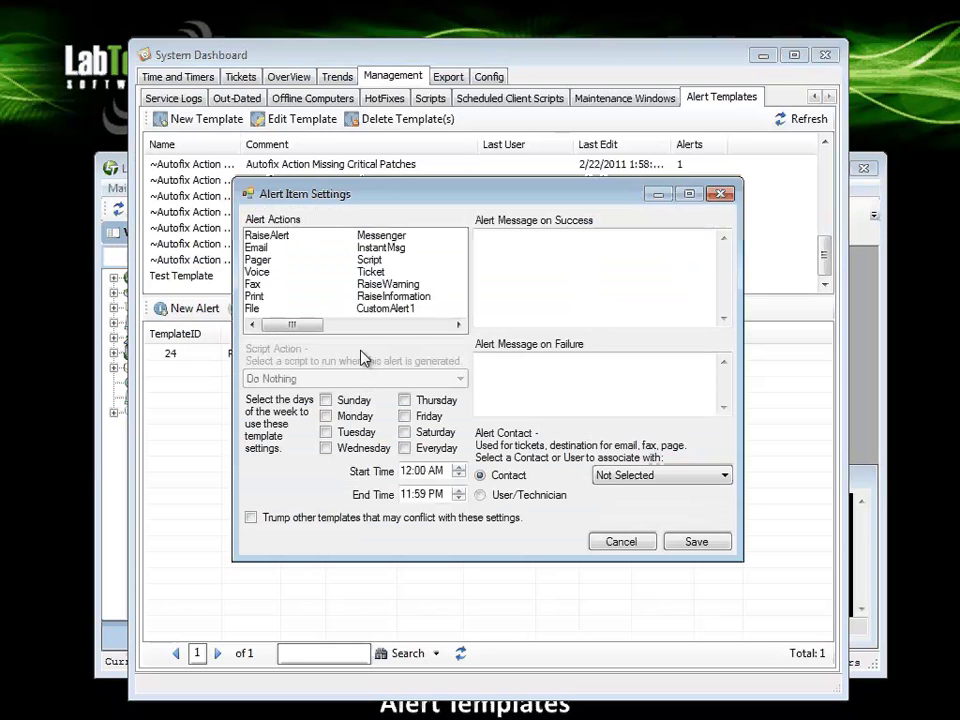
pyautogui.click(366, 273)
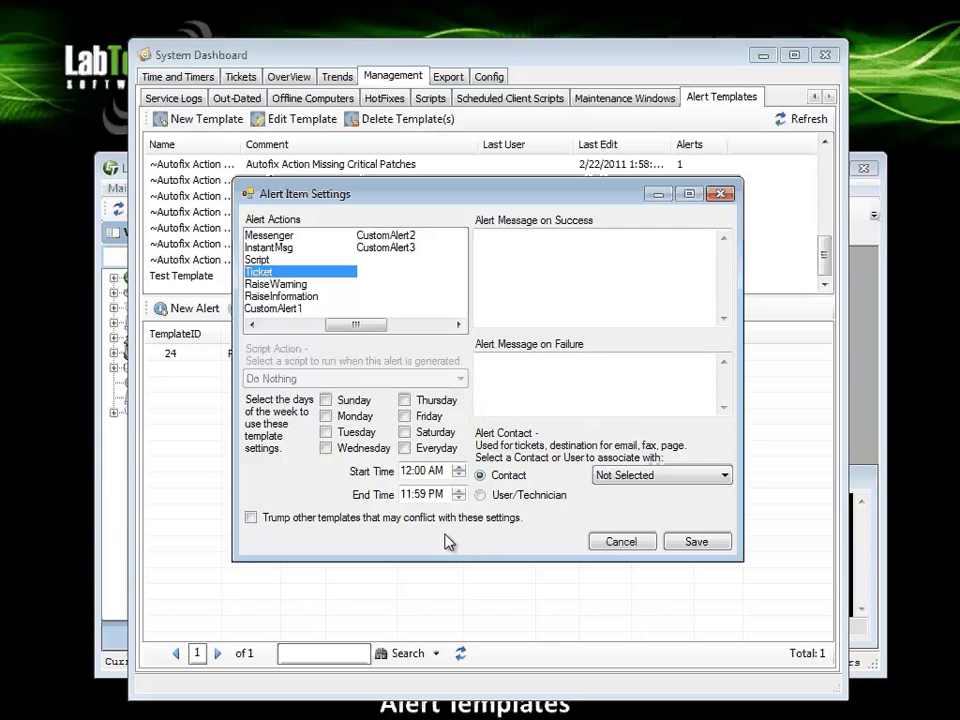
pyautogui.click(325, 415)
pyautogui.click(325, 432)
pyautogui.click(325, 448)
pyautogui.click(405, 417)
pyautogui.click(405, 400)
# Step: Clear the missing-contact error, set the contact to Monitor Alerts, and save the Ticket alert
pyautogui.click(694, 550)
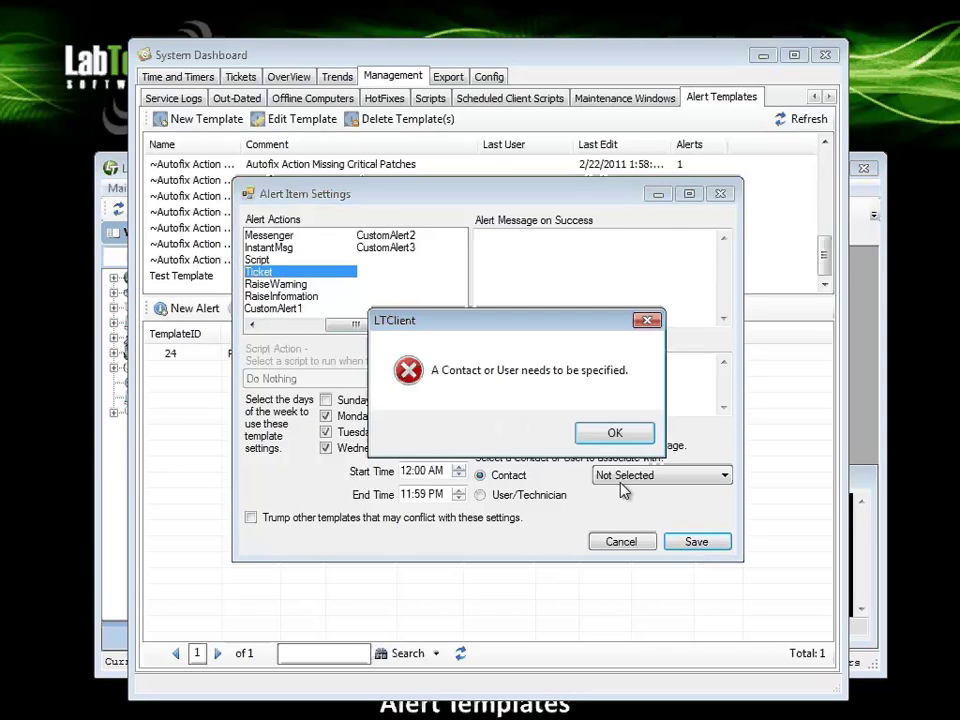
pyautogui.click(600, 436)
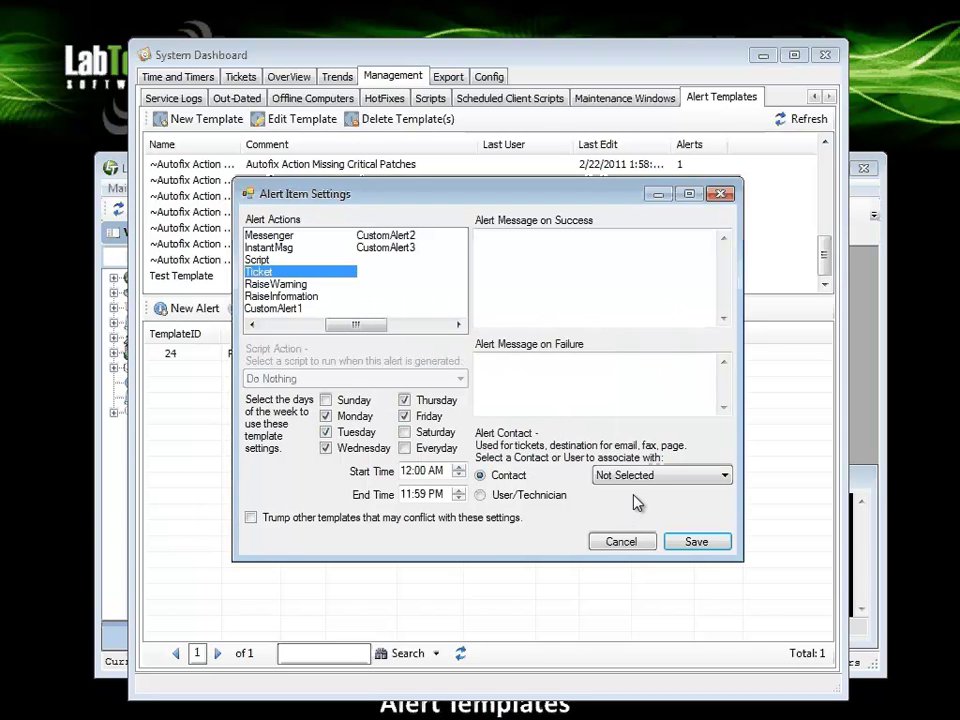
pyautogui.click(647, 483)
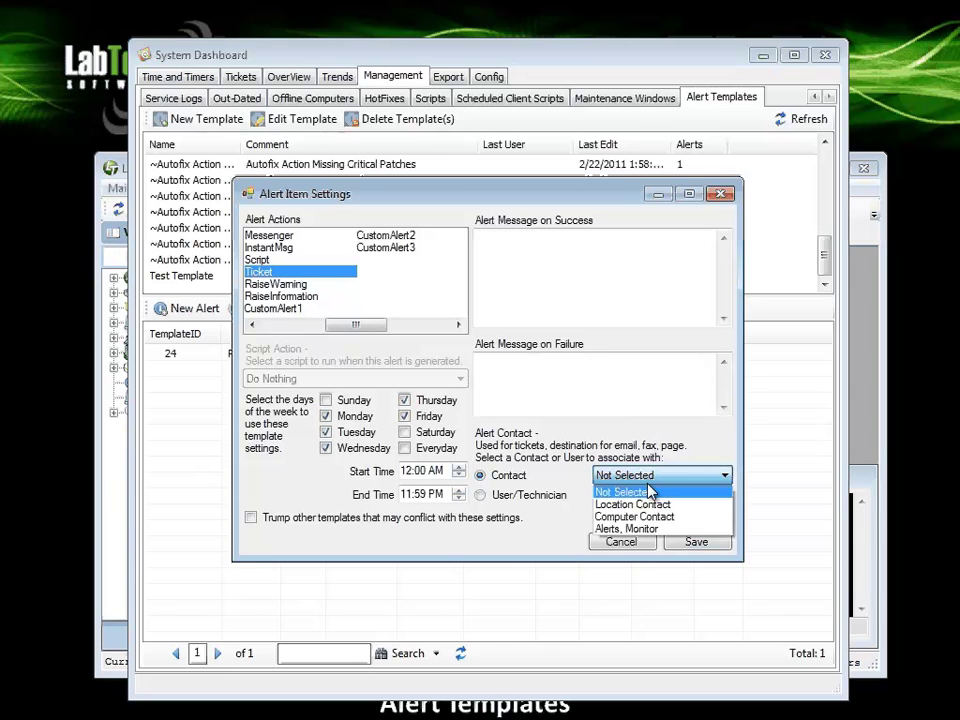
pyautogui.click(632, 531)
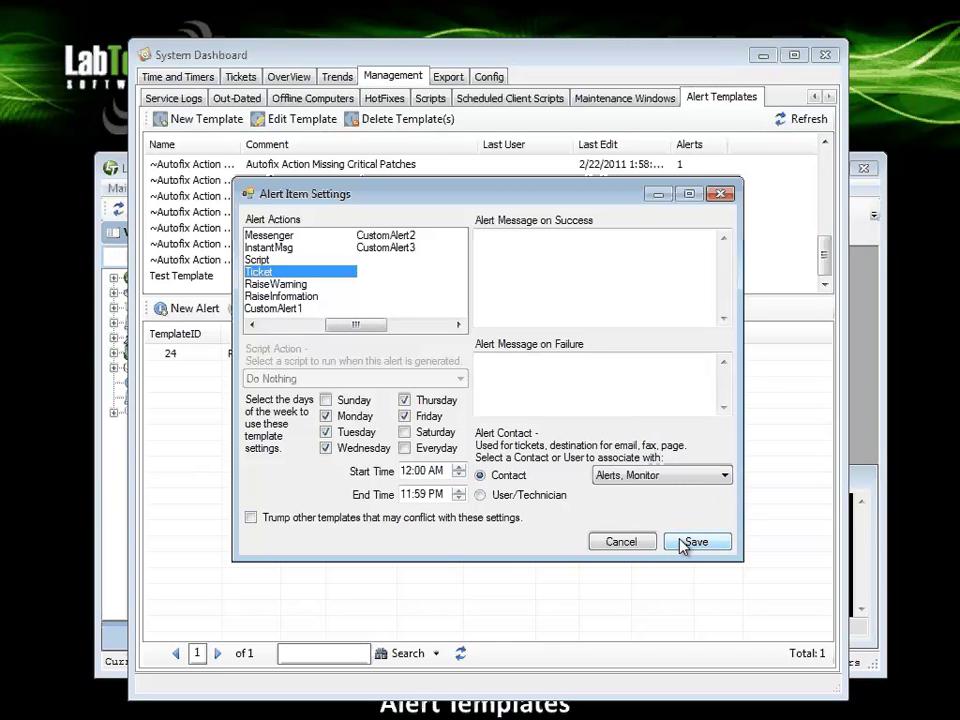
pyautogui.click(684, 545)
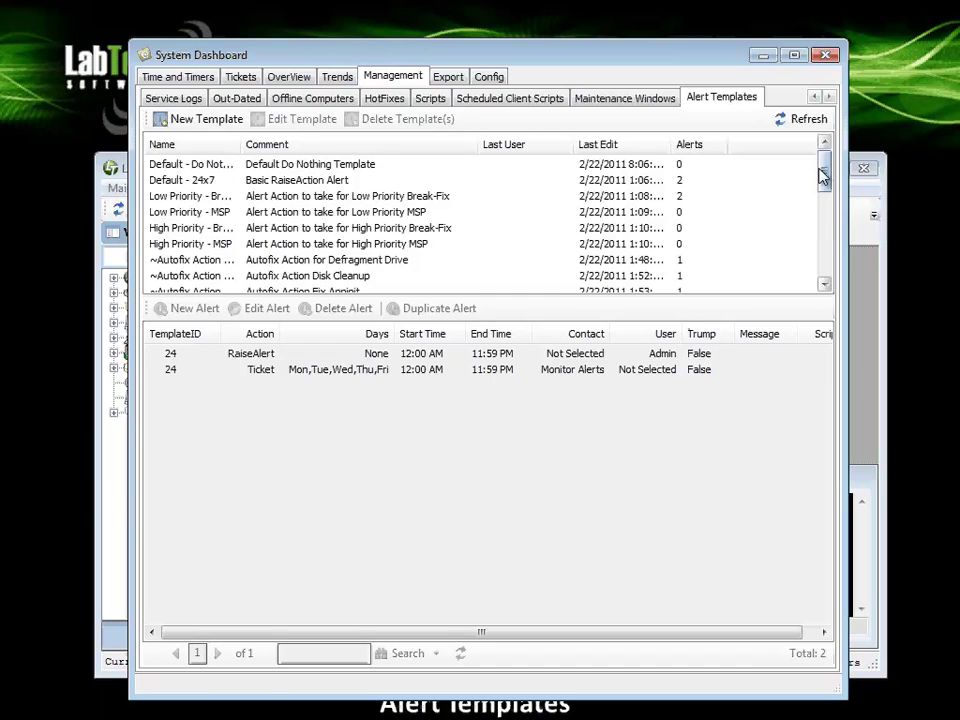
pyautogui.moveTo(822, 175); pyautogui.dragTo(824, 262)
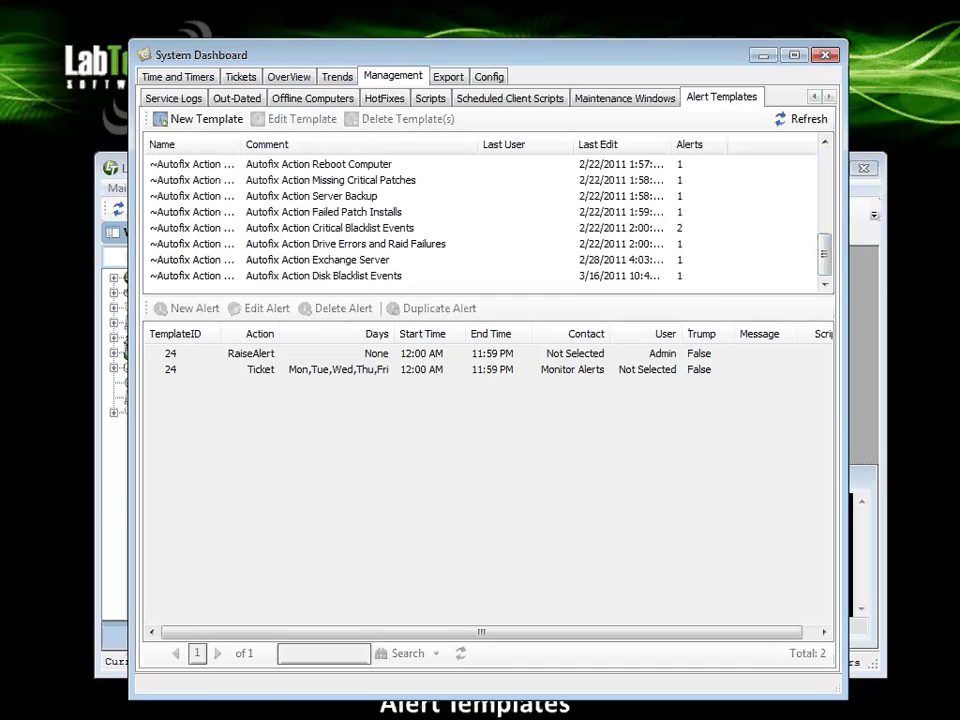
pyautogui.moveTo(824, 256); pyautogui.dragTo(816, 184)
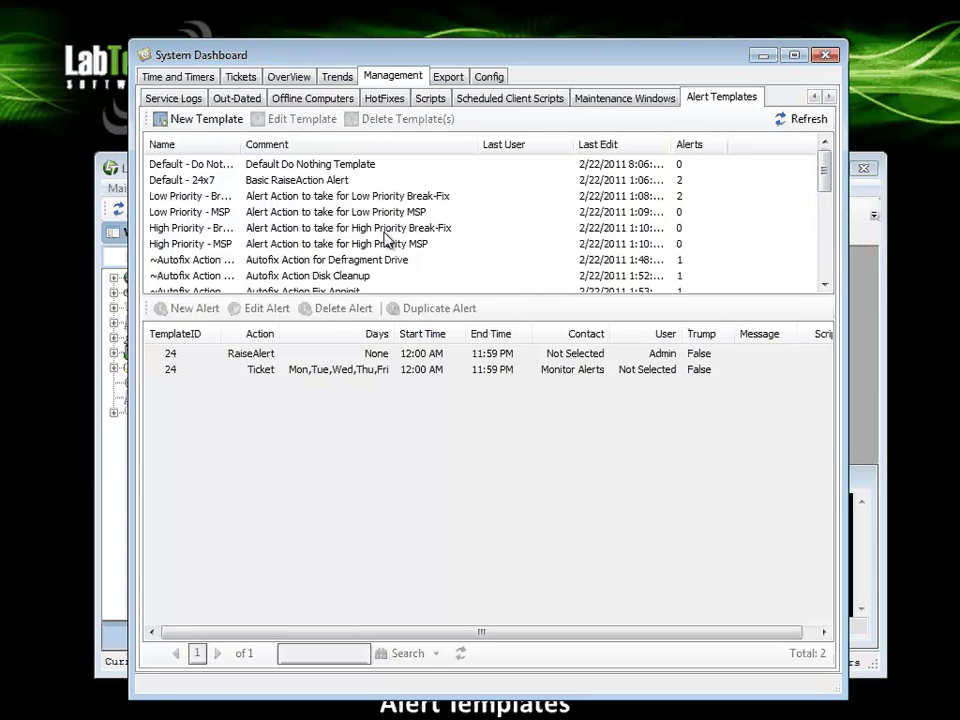
# Step: Open the RaiseAlert,Email alert of the Default - 24x7 template for editing
pyautogui.click(188, 181)
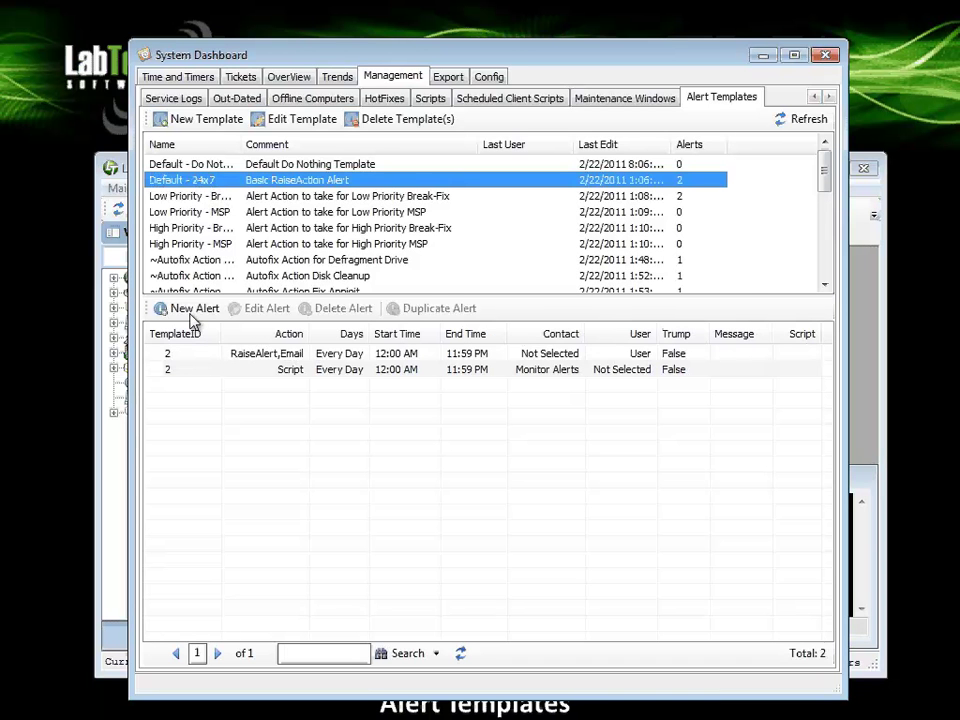
pyautogui.click(255, 361)
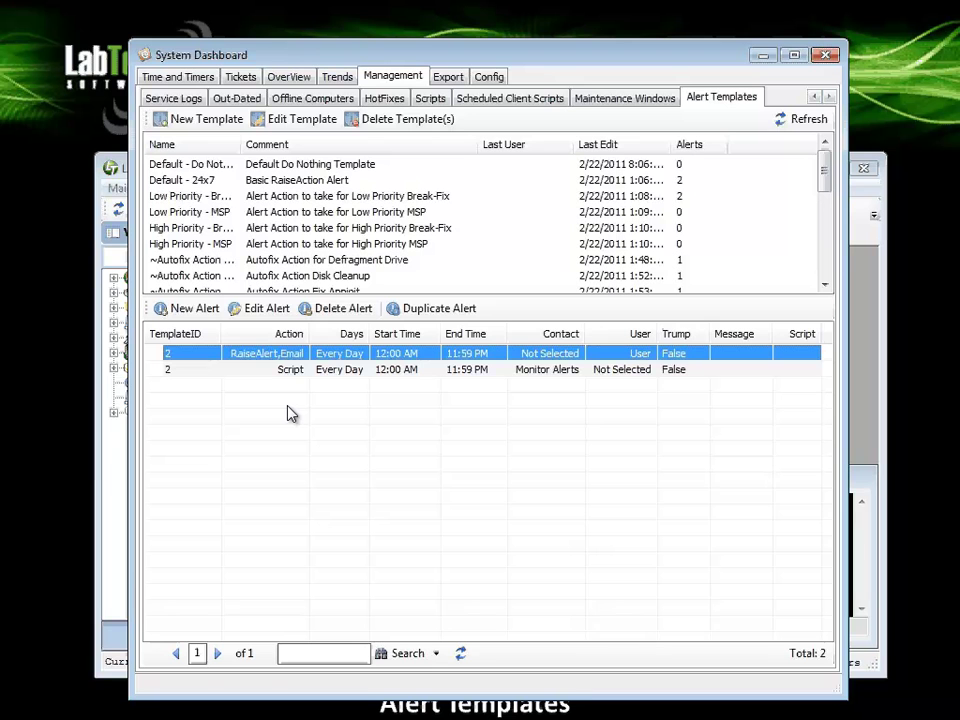
pyautogui.click(260, 312)
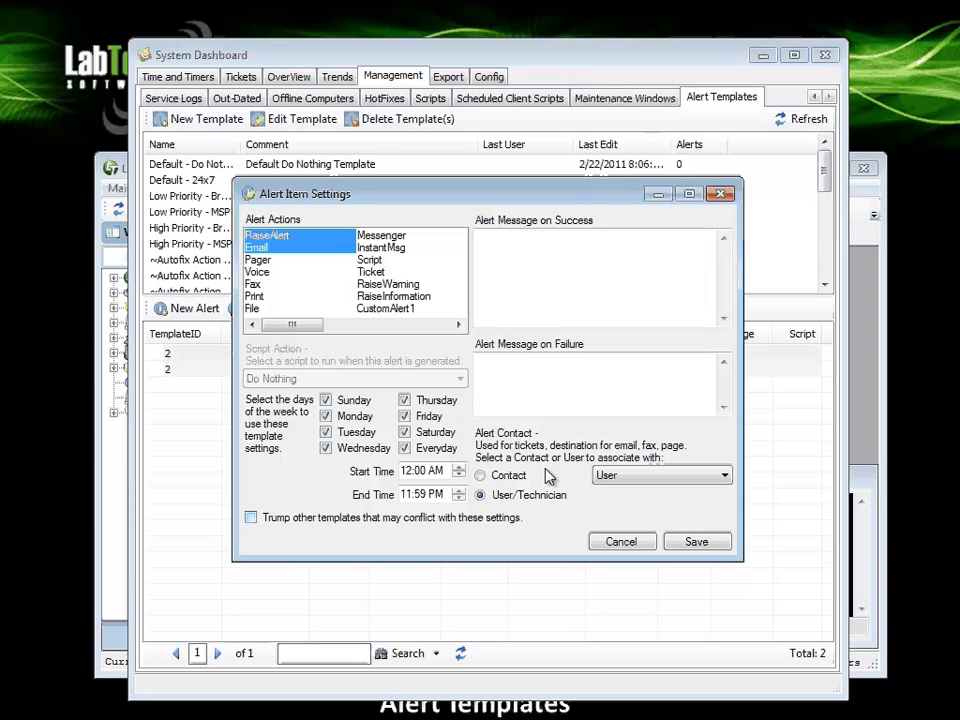
# Step: Switch the action to Script, browse the available scripts, then cancel without saving
pyautogui.click(439, 473)
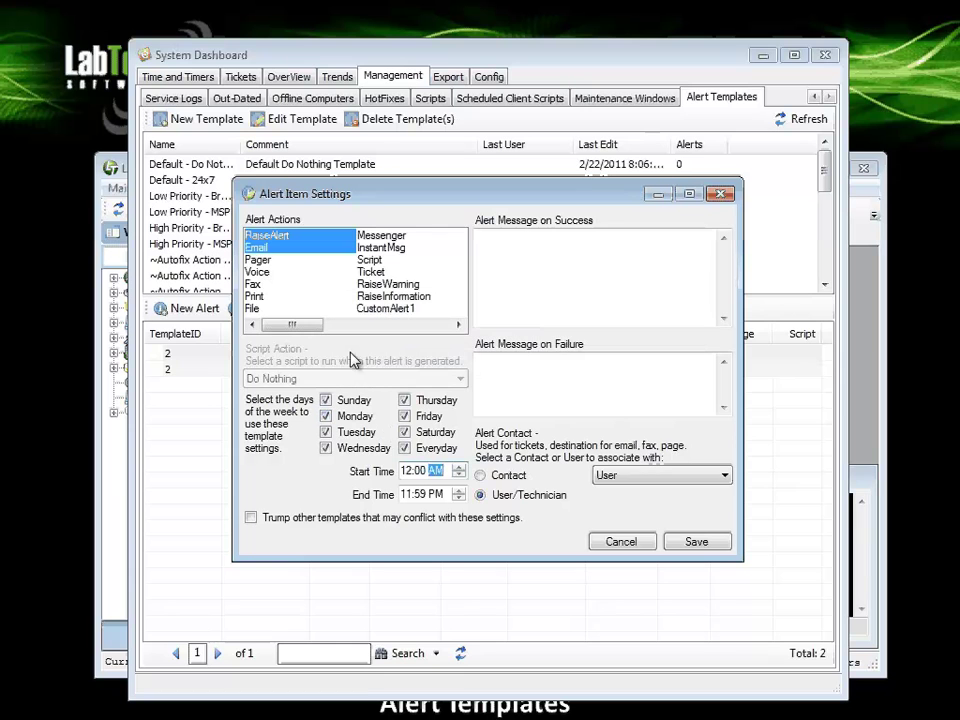
pyautogui.click(370, 260)
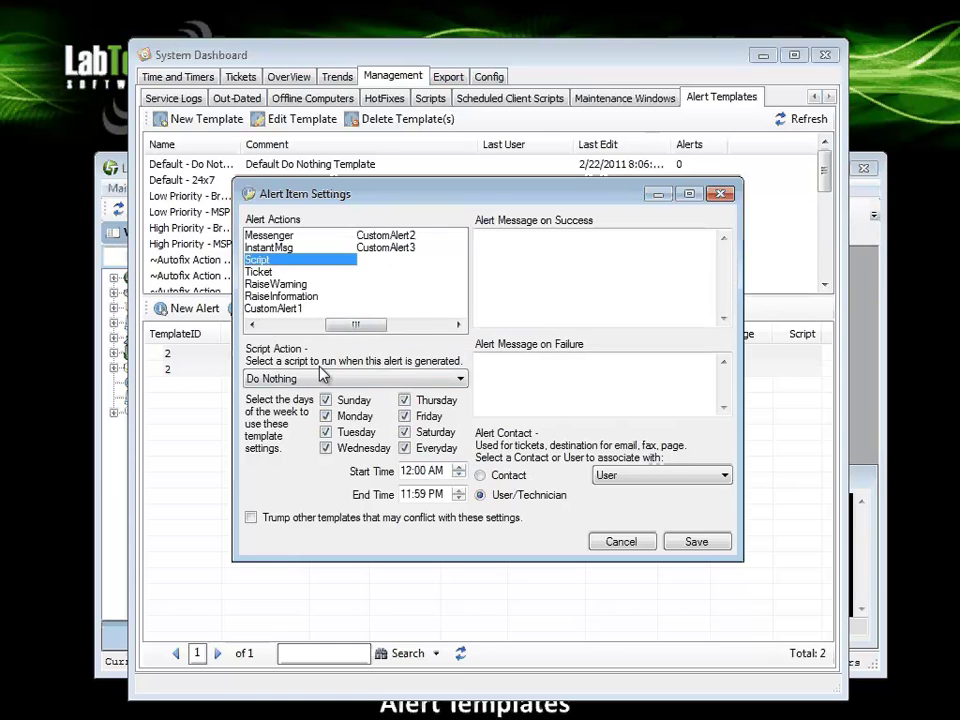
pyautogui.click(459, 380)
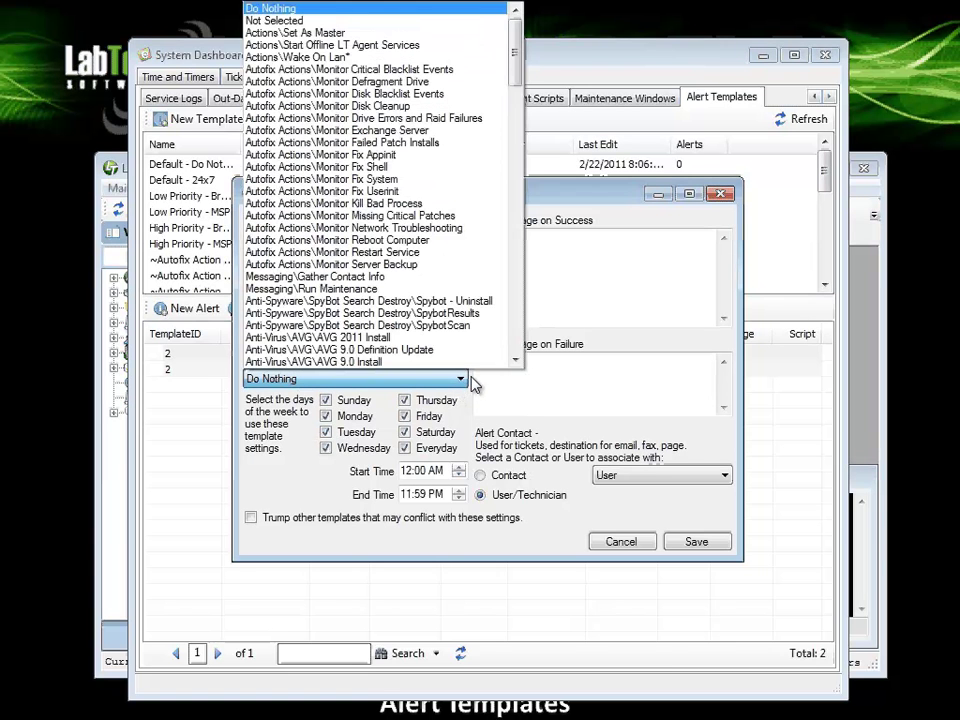
pyautogui.moveTo(514, 81)
pyautogui.mouseDown()
pyautogui.moveTo(535, 233)
pyautogui.moveTo(528, 263)
pyautogui.mouseUp()
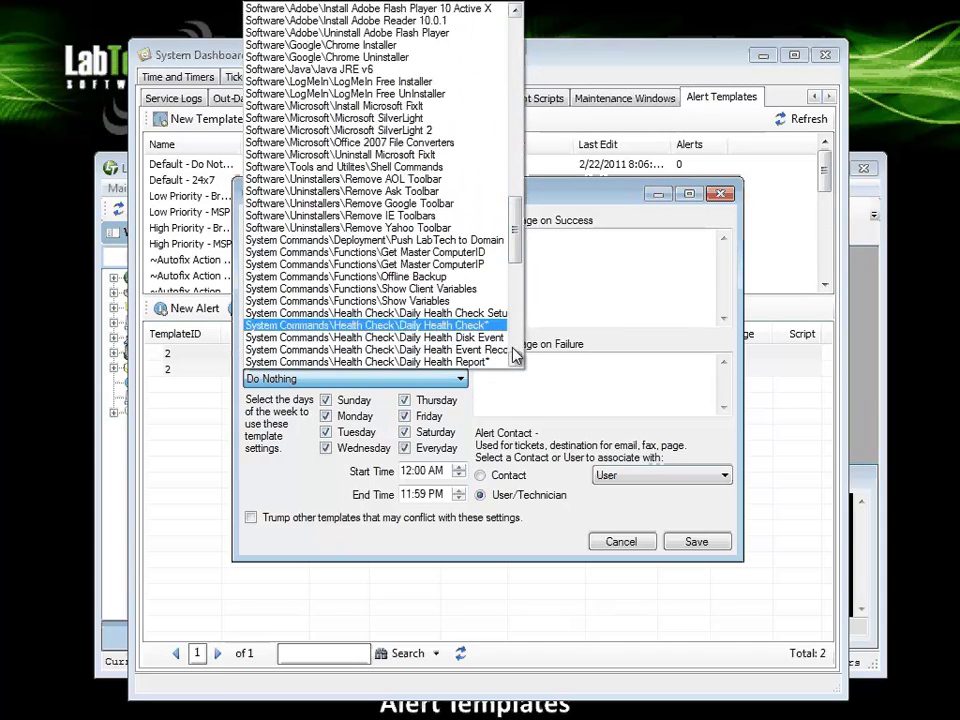
pyautogui.click(298, 463)
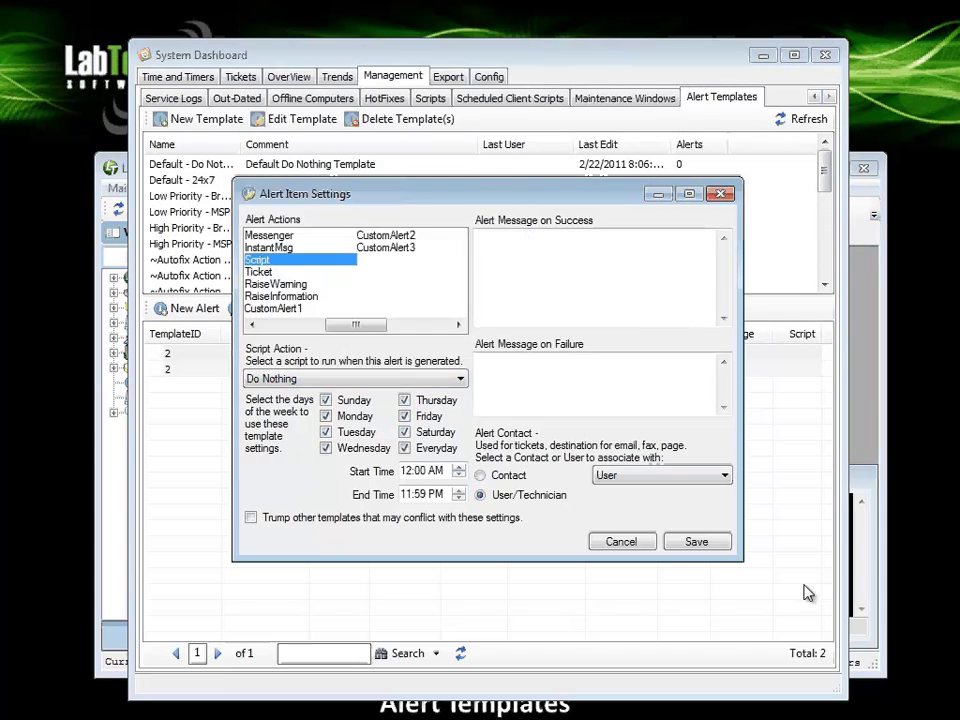
pyautogui.click(644, 545)
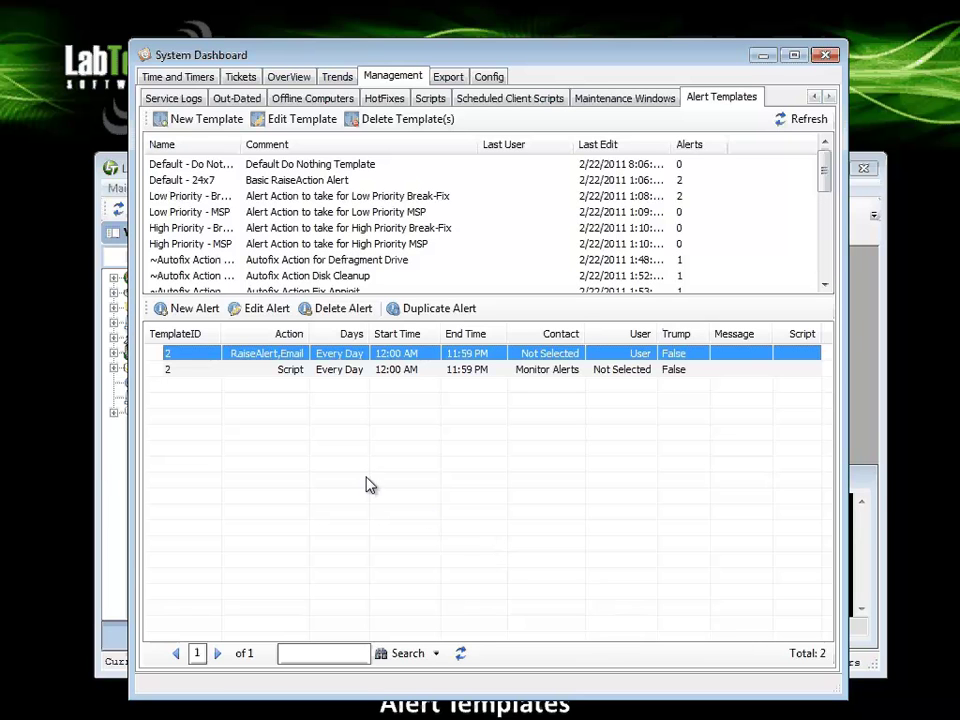
# Step: Delete the template's Script alert and close the System Dashboard
pyautogui.click(268, 370)
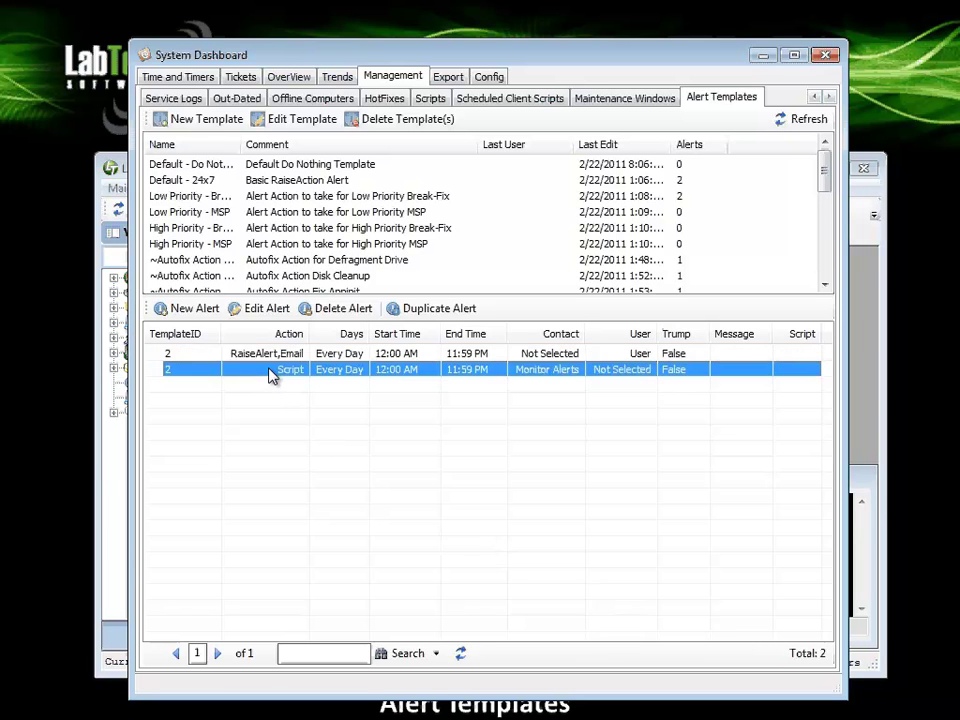
pyautogui.click(338, 308)
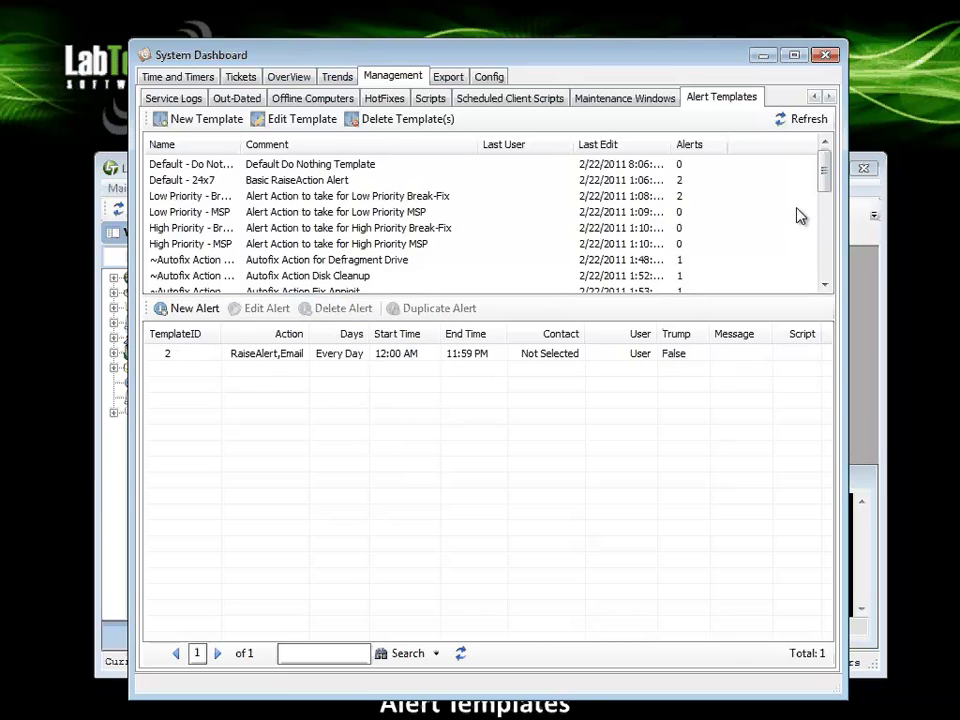
pyautogui.click(824, 56)
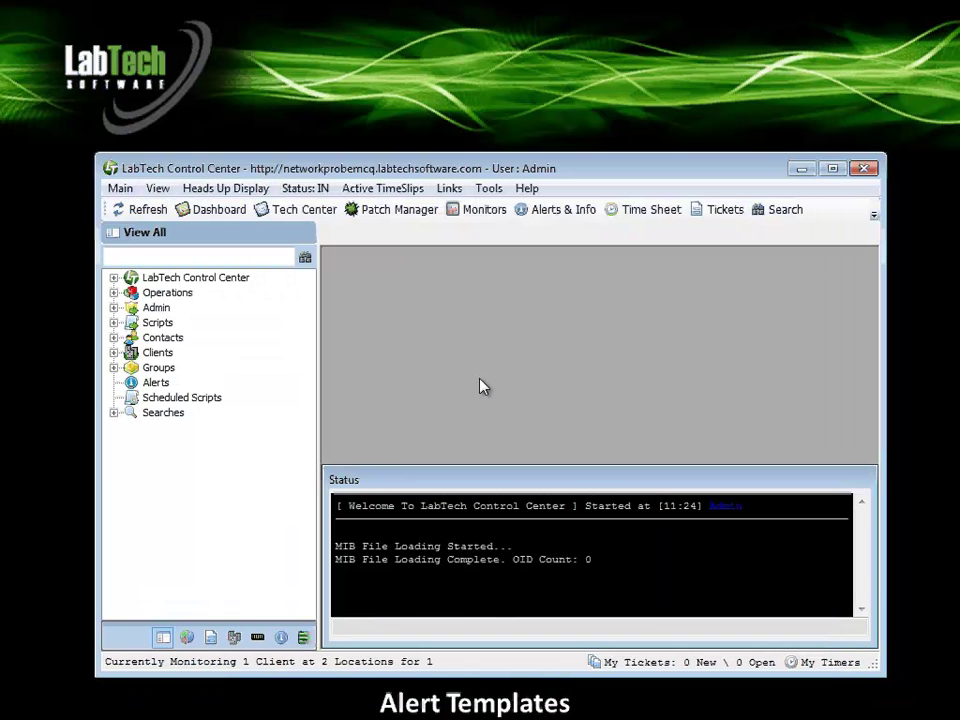
# Step: Set the Drive- Fragmentation internal monitor's alert template to Default - 24x7
pyautogui.click(488, 213)
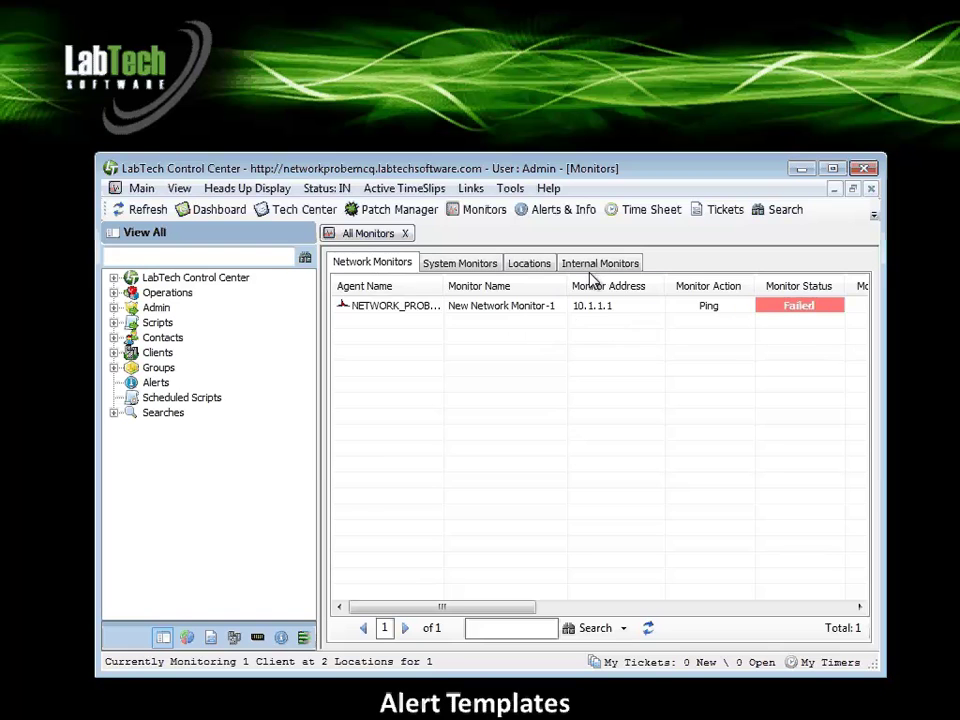
pyautogui.click(595, 266)
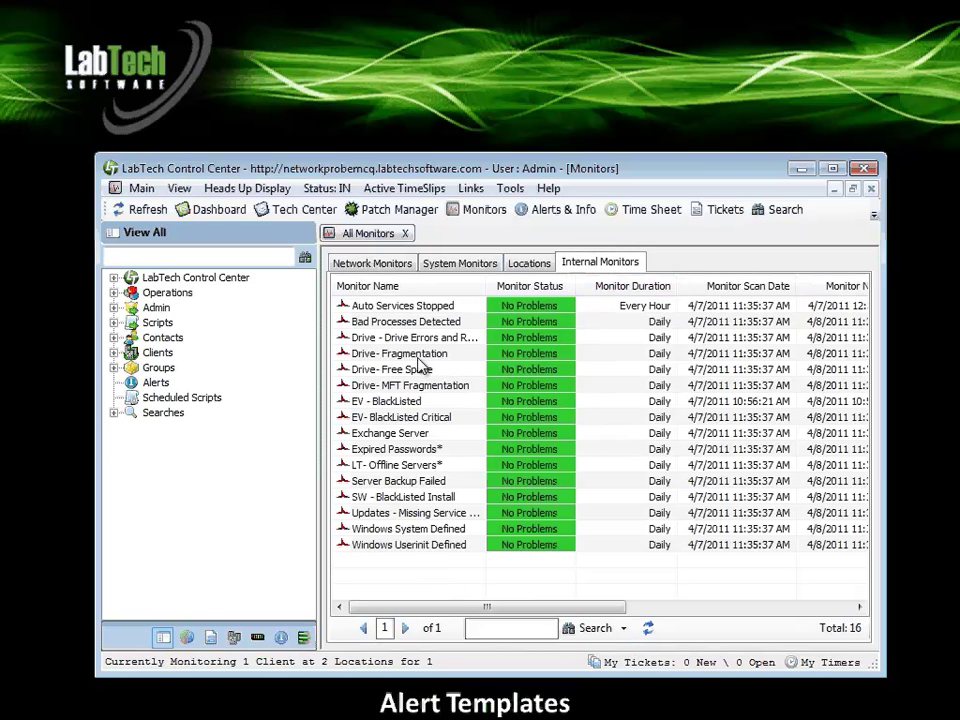
pyautogui.click(401, 357)
pyautogui.doubleClick(401, 357)
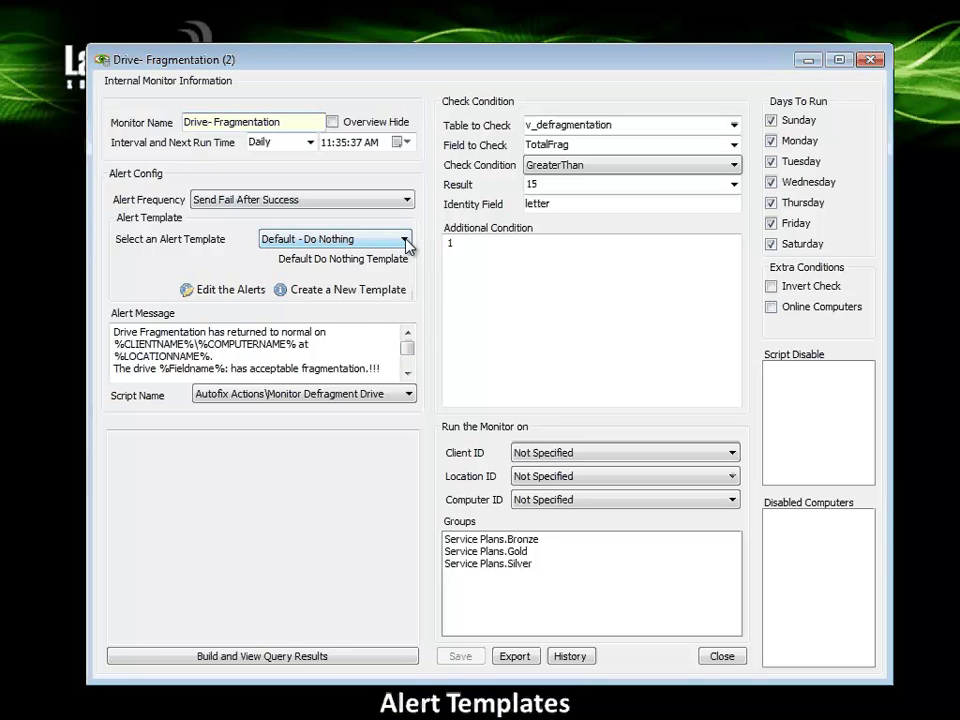
pyautogui.click(403, 240)
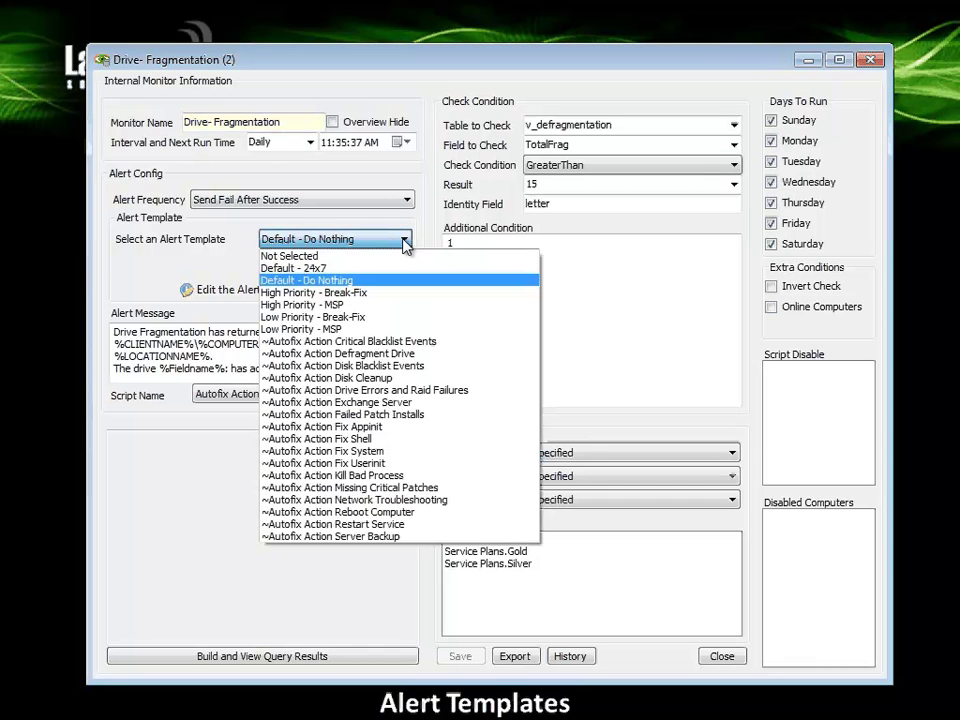
pyautogui.click(306, 268)
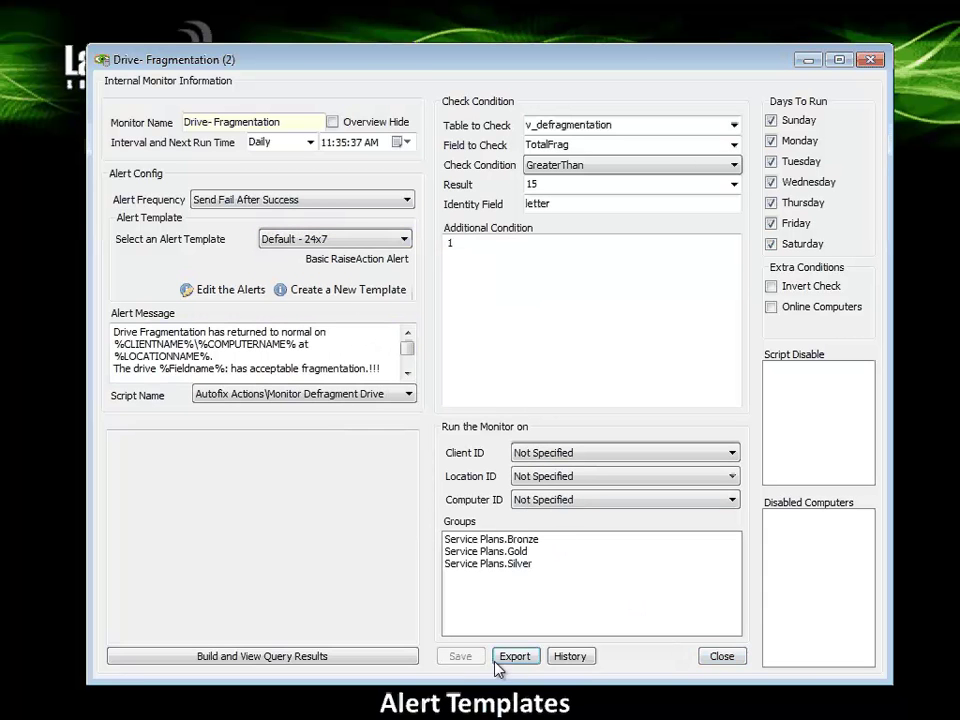
pyautogui.click(722, 658)
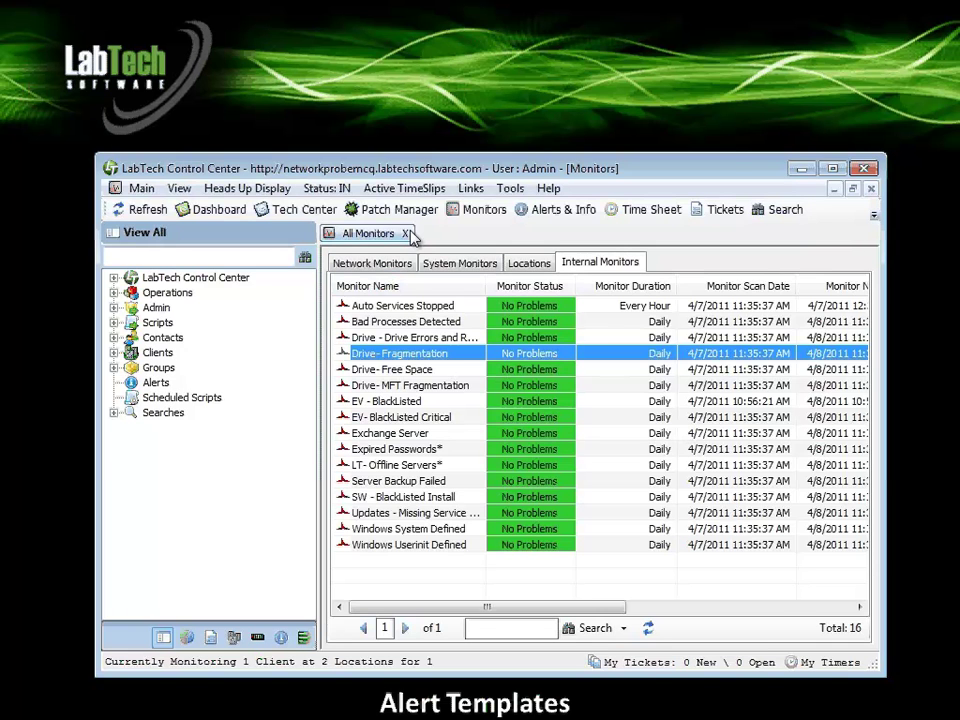
# Step: Reopen Monitors and save the DHCP system monitor with the Default - Do Nothing template
pyautogui.click(406, 233)
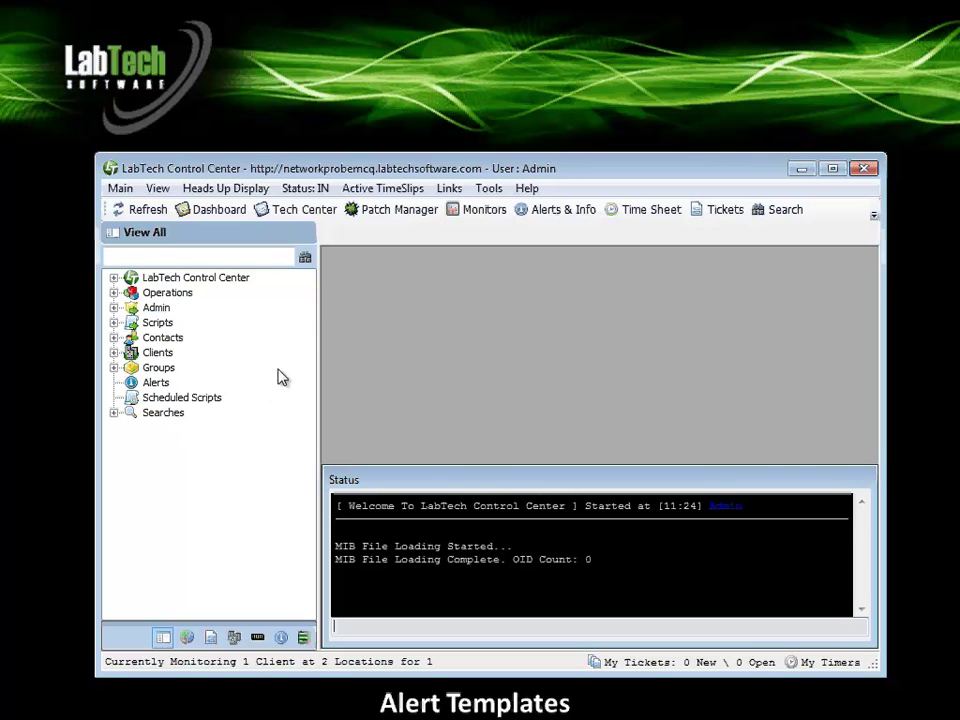
pyautogui.click(489, 219)
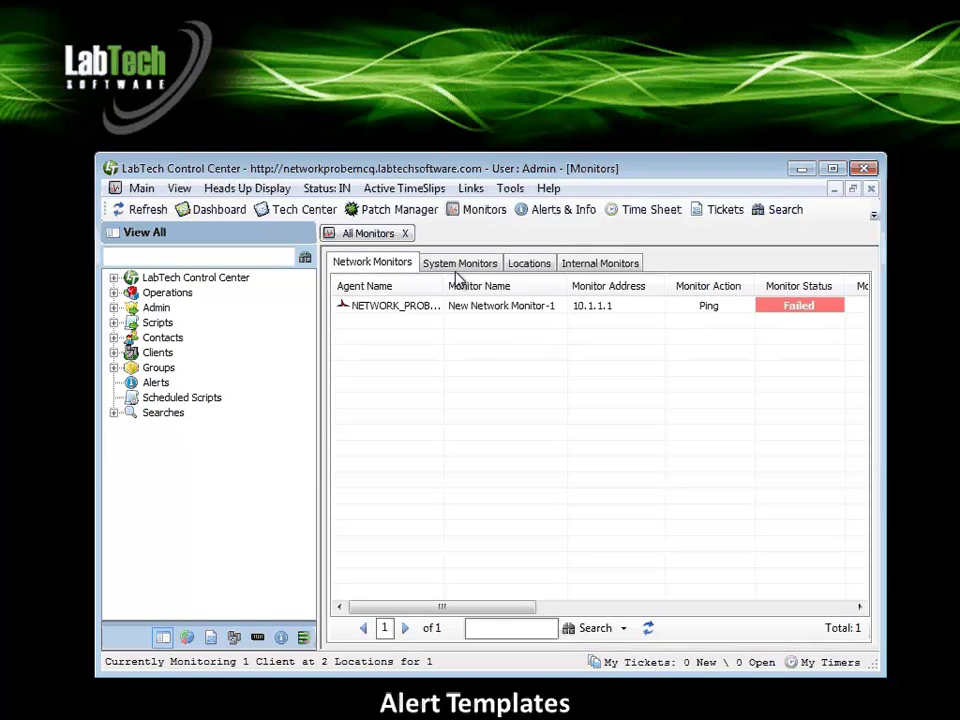
pyautogui.click(457, 267)
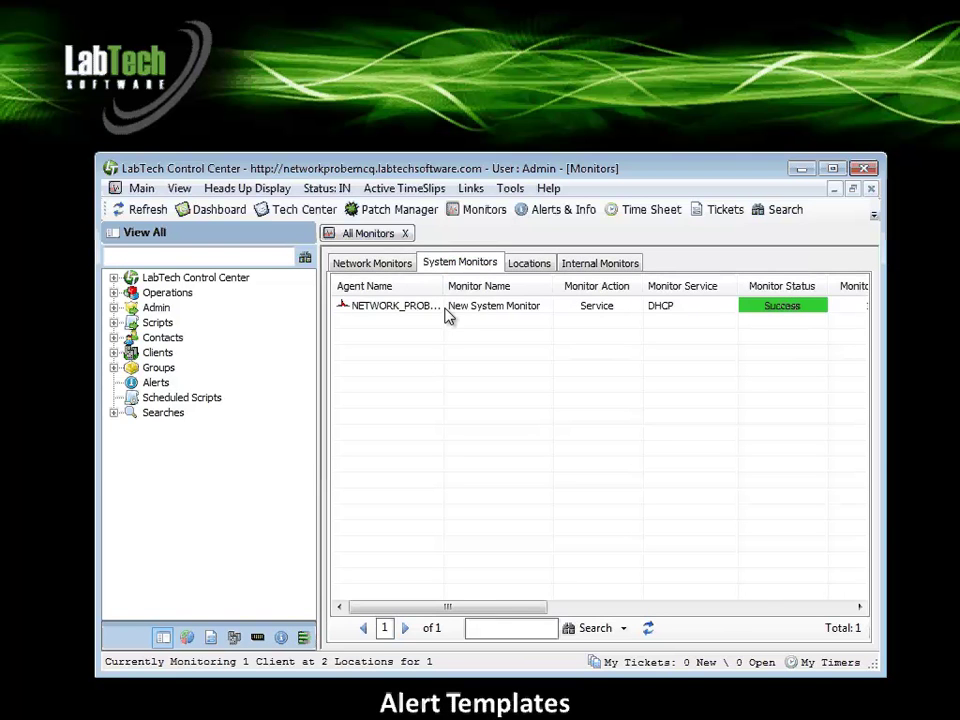
pyautogui.doubleClick(434, 311)
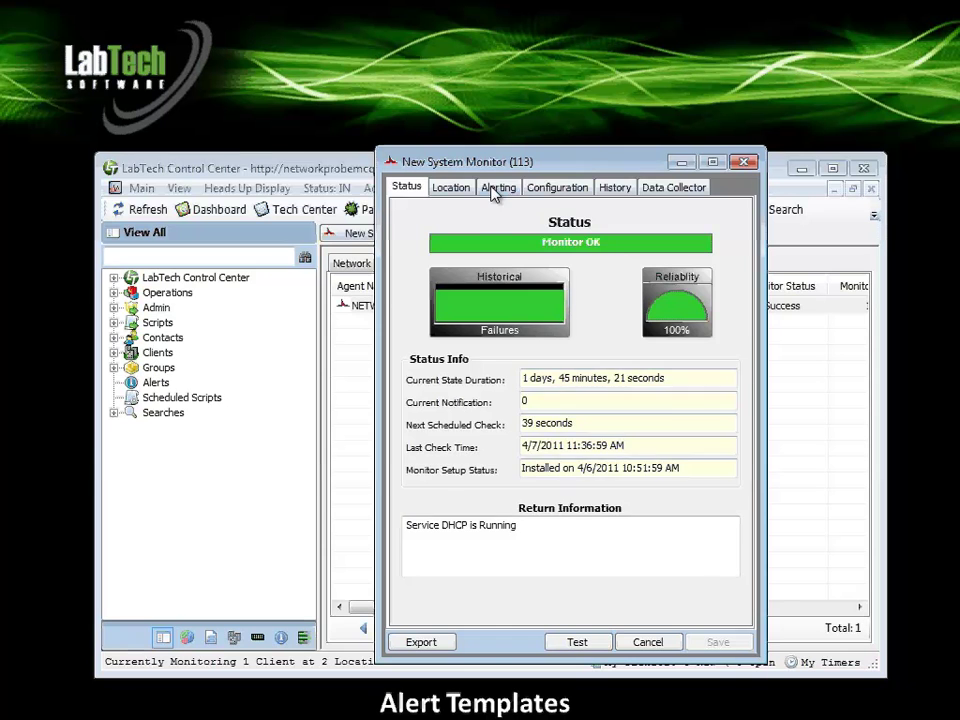
pyautogui.click(490, 188)
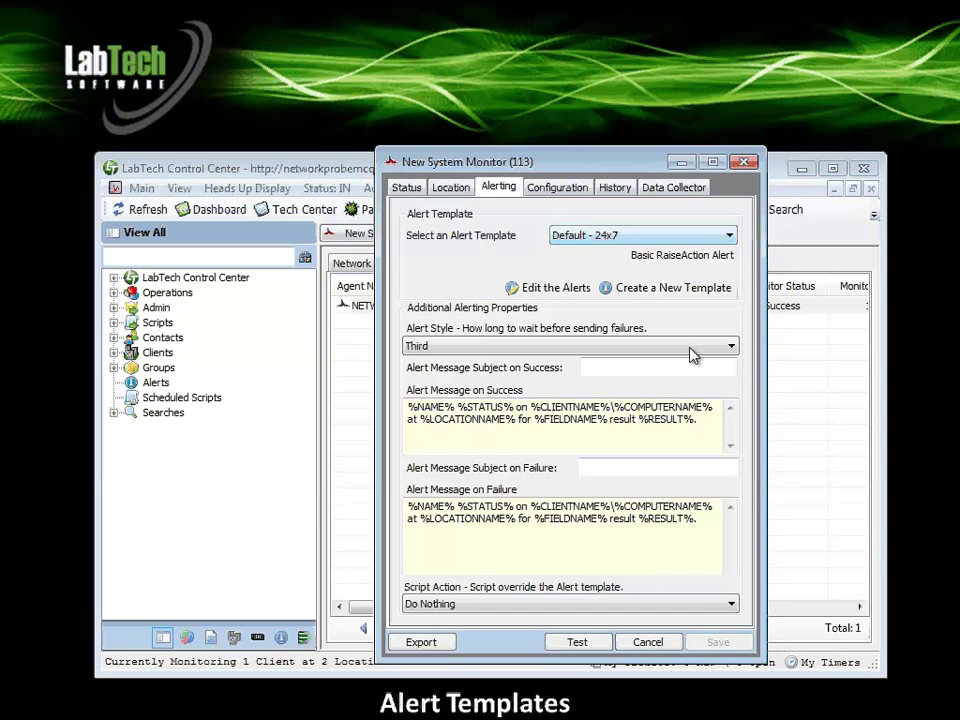
pyautogui.click(632, 237)
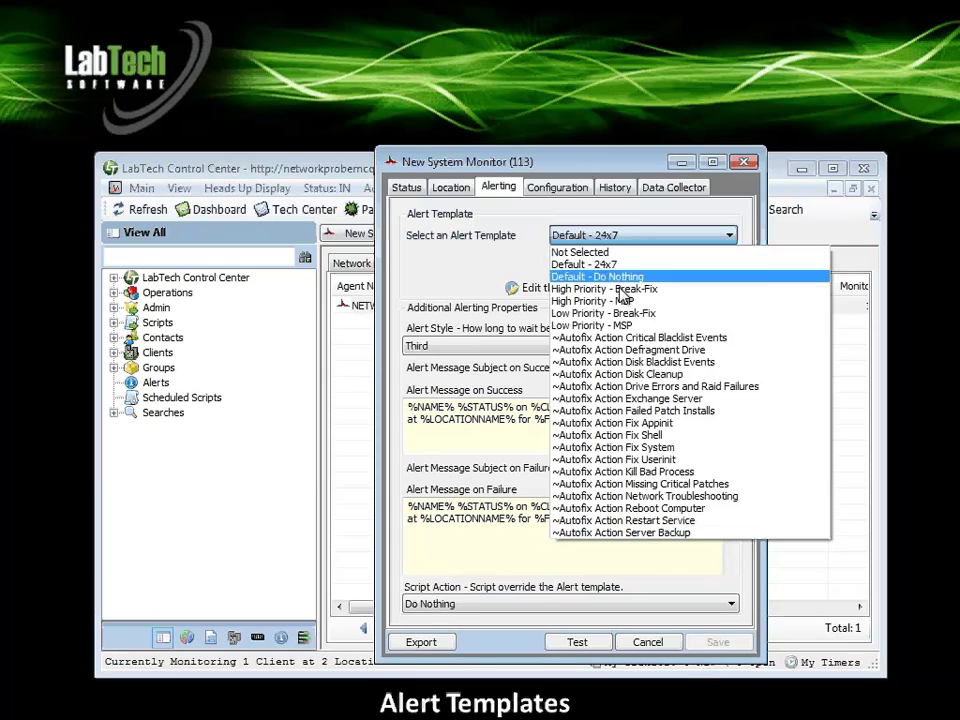
pyautogui.click(613, 274)
pyautogui.click(715, 643)
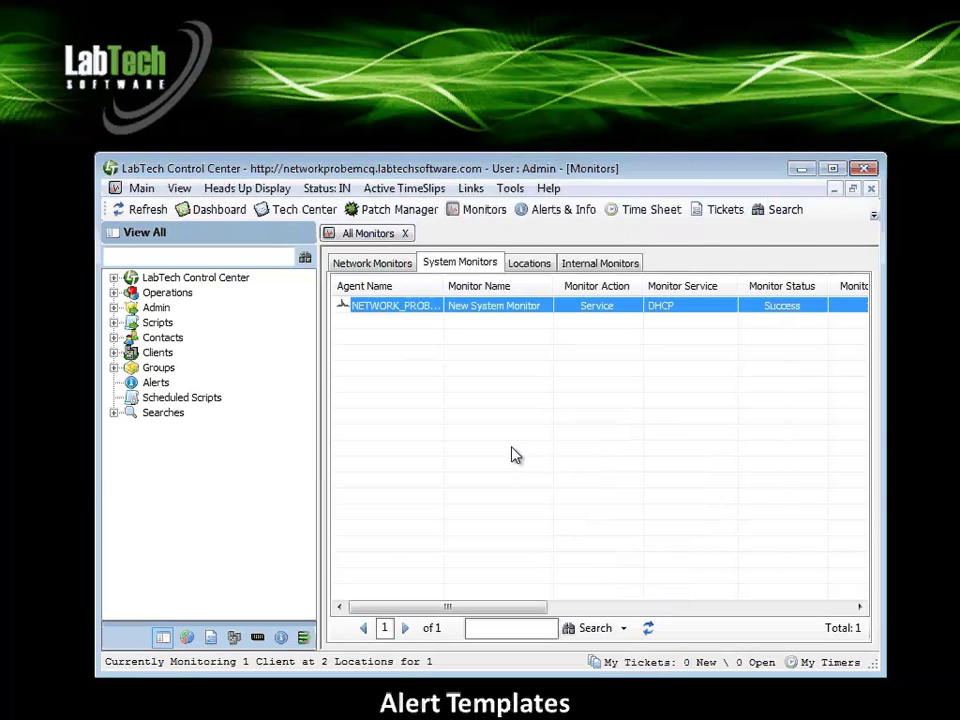
# Step: Check New Network Monitor-1's alerting uses Default - 24x7, cancel, and close All Monitors
pyautogui.click(372, 264)
pyautogui.doubleClick(415, 311)
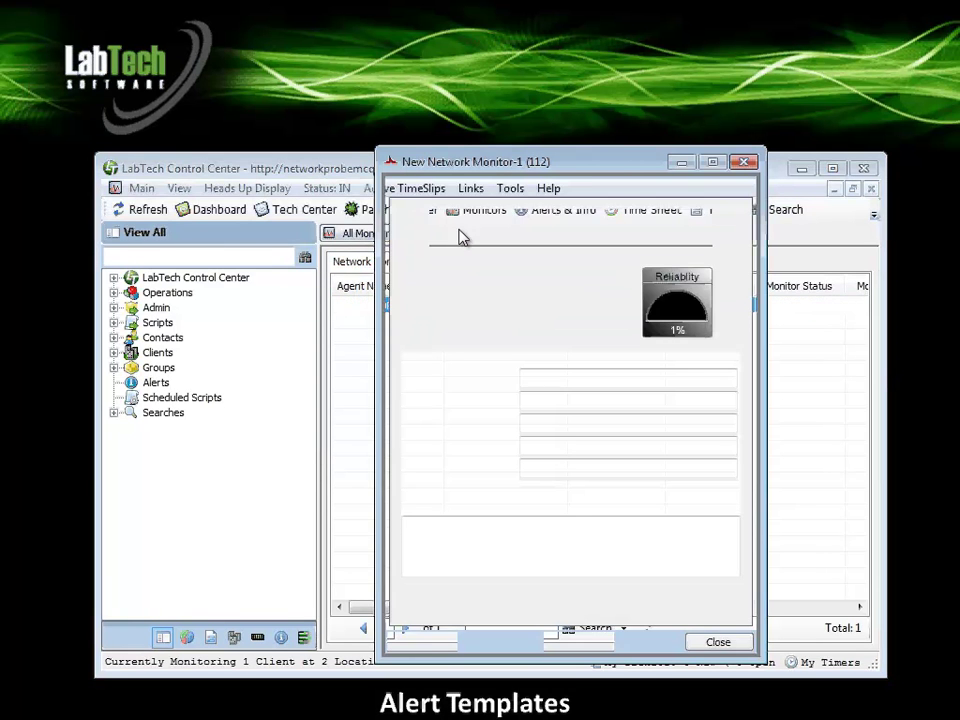
pyautogui.click(499, 188)
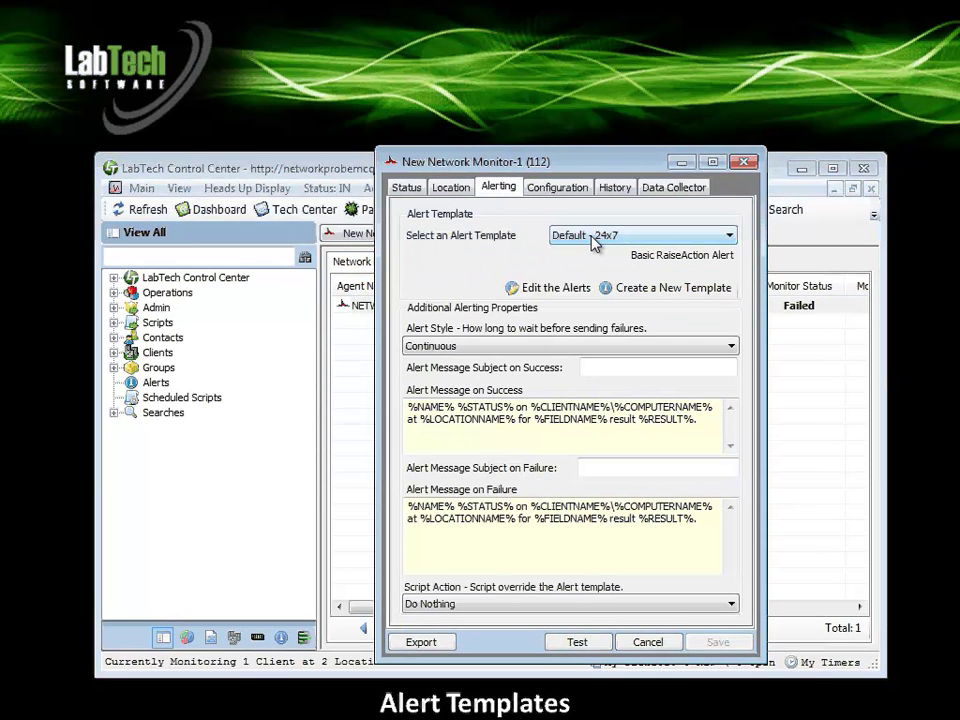
pyautogui.click(649, 642)
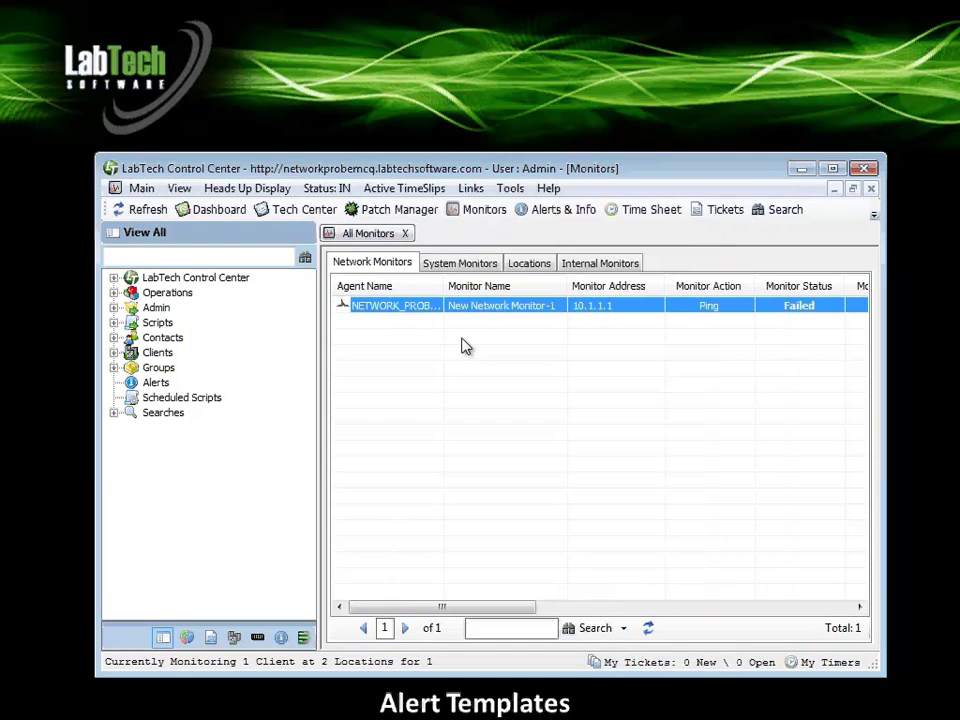
pyautogui.click(405, 234)
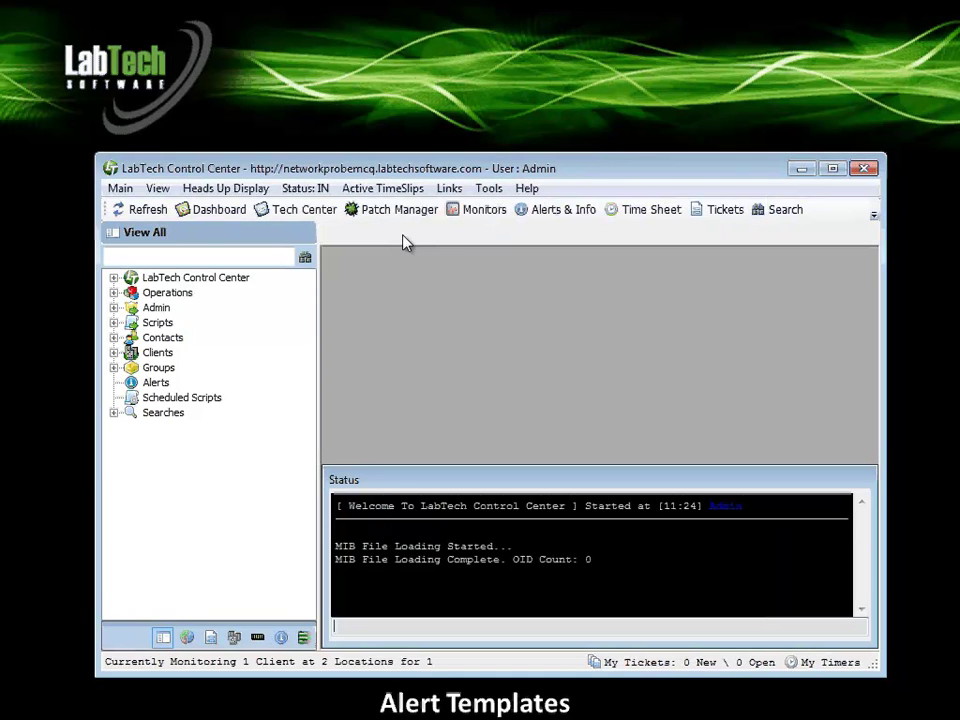